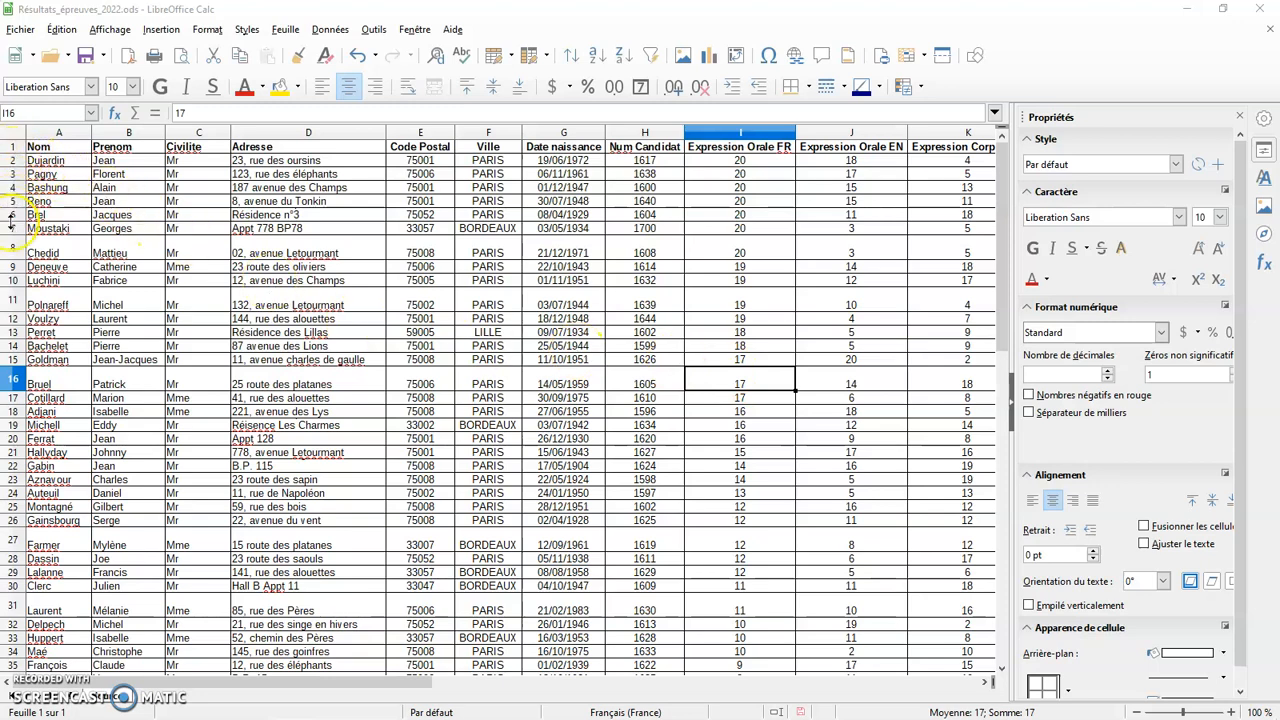
scroll(65, 365, down, 3)
scroll(63, 365, down, 5)
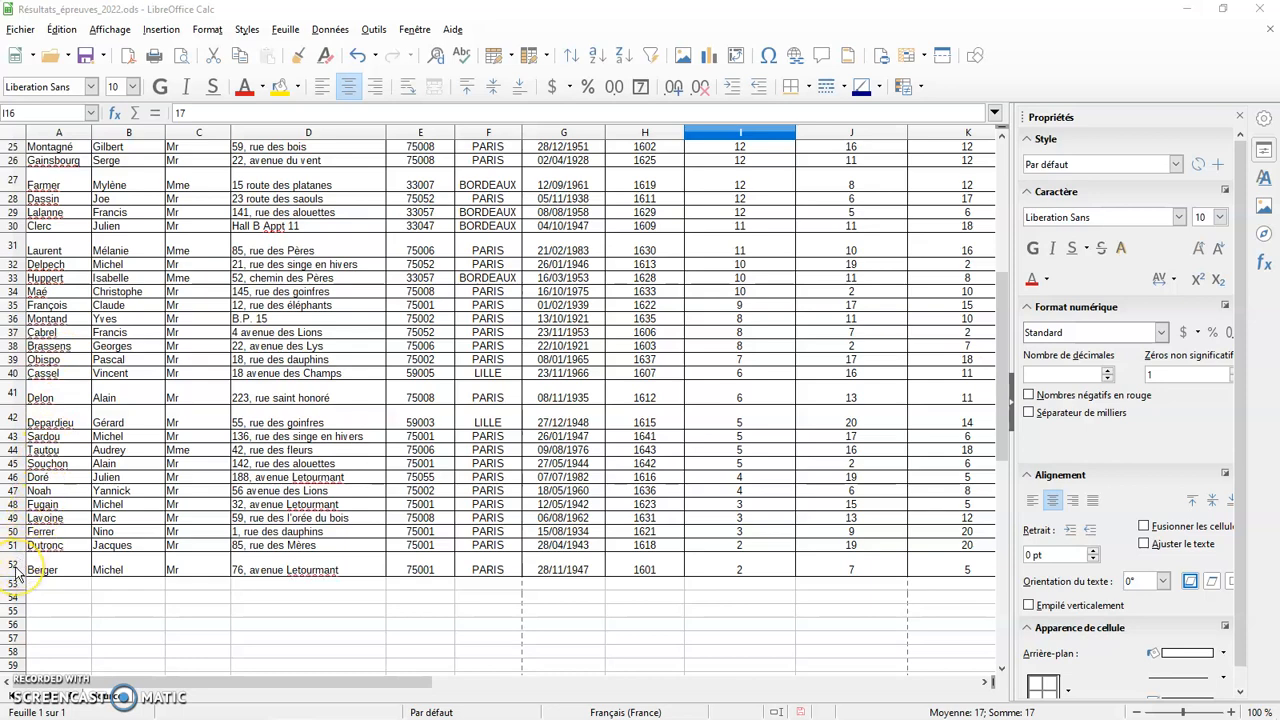
scroll(820, 452, up, 8)
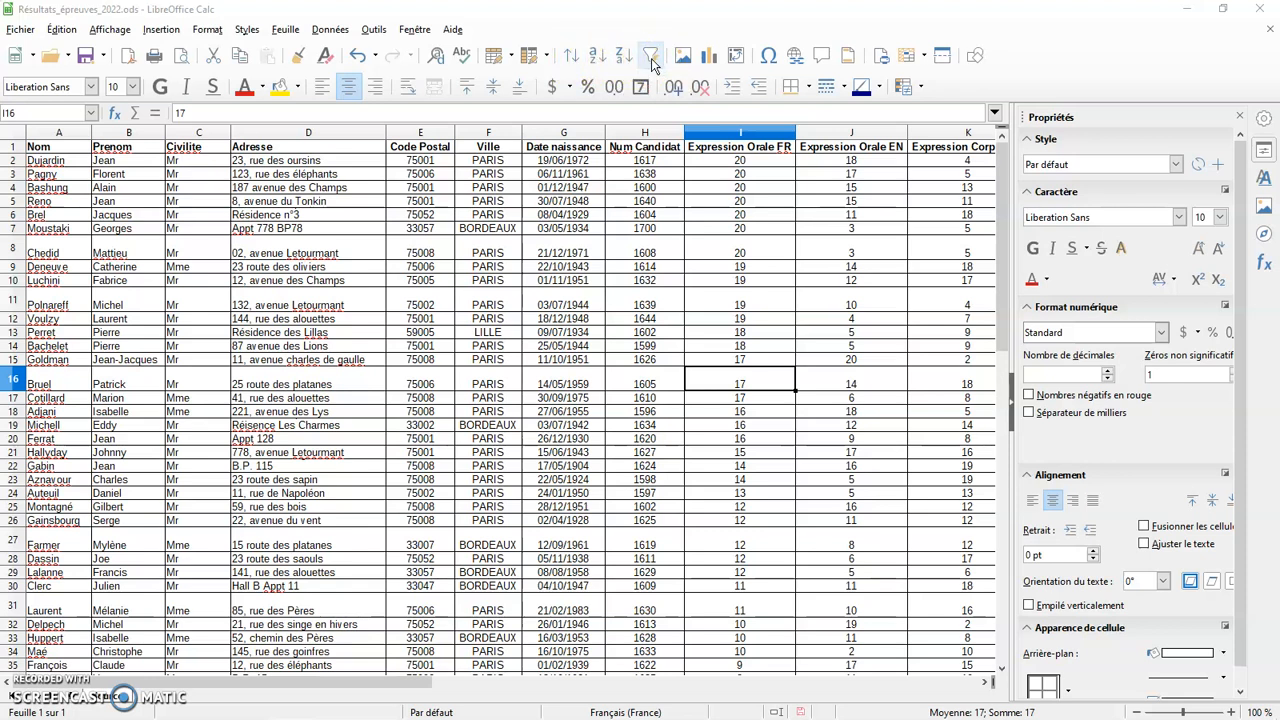
- Open the standard filter for the candidate results table and move its dialog clear of the Ville column
click(330, 31)
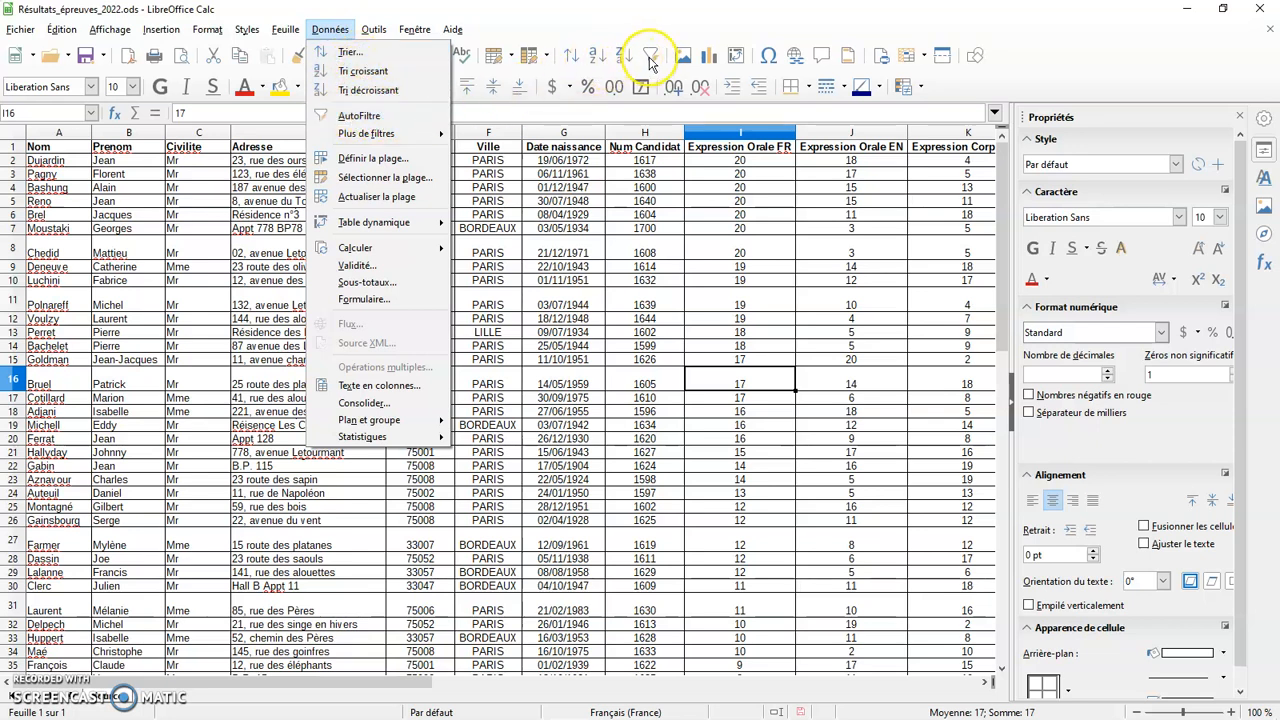
mouse_move(389, 139)
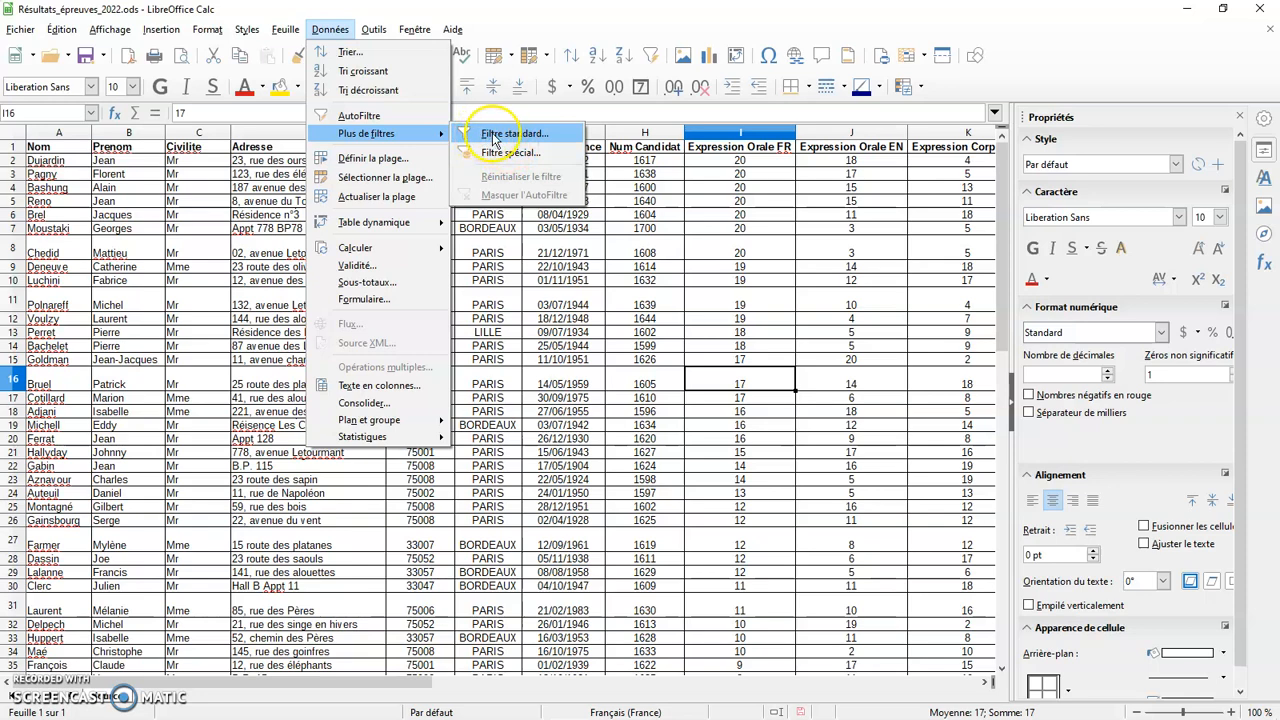
click(541, 134)
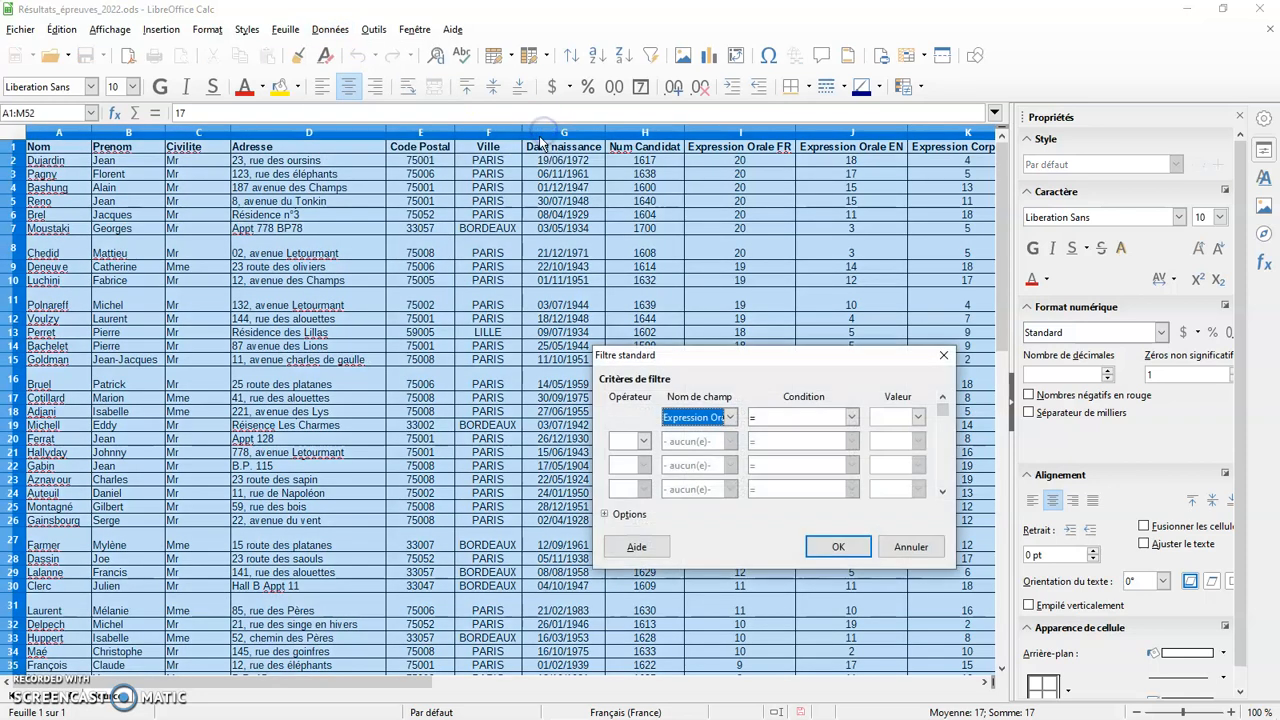
drag(678, 358, 333, 365)
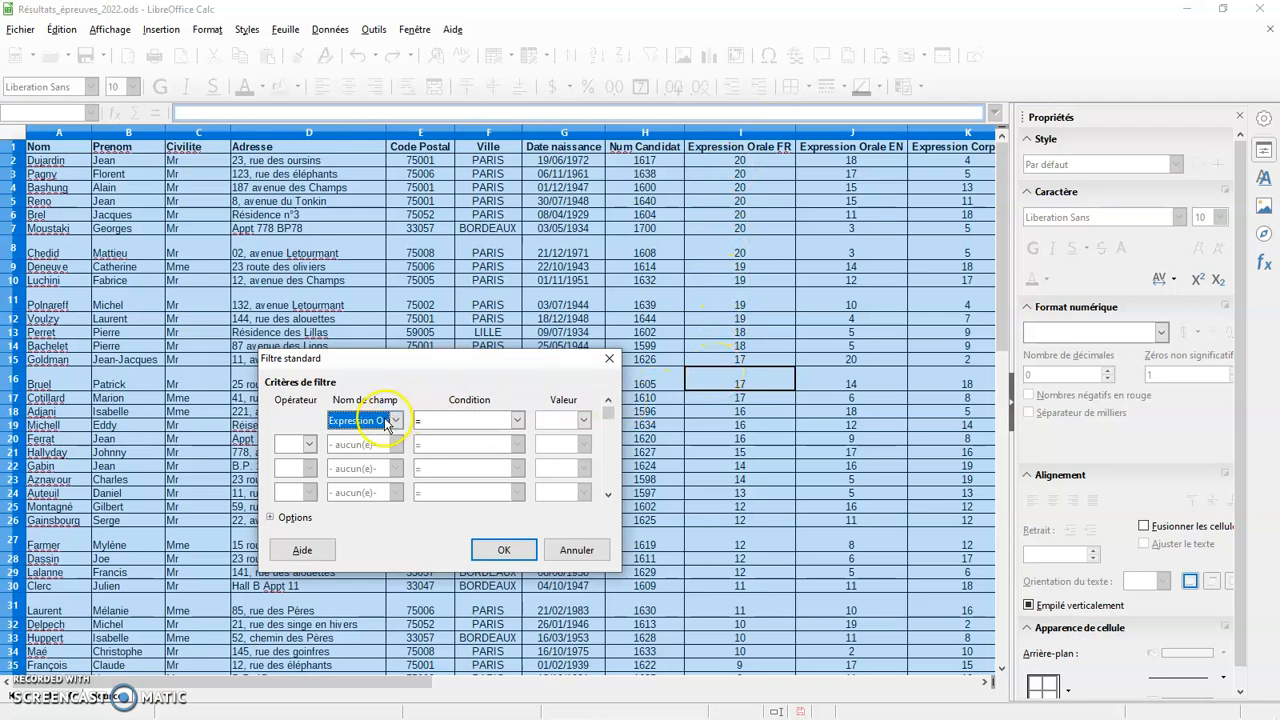
drag(355, 360, 706, 428)
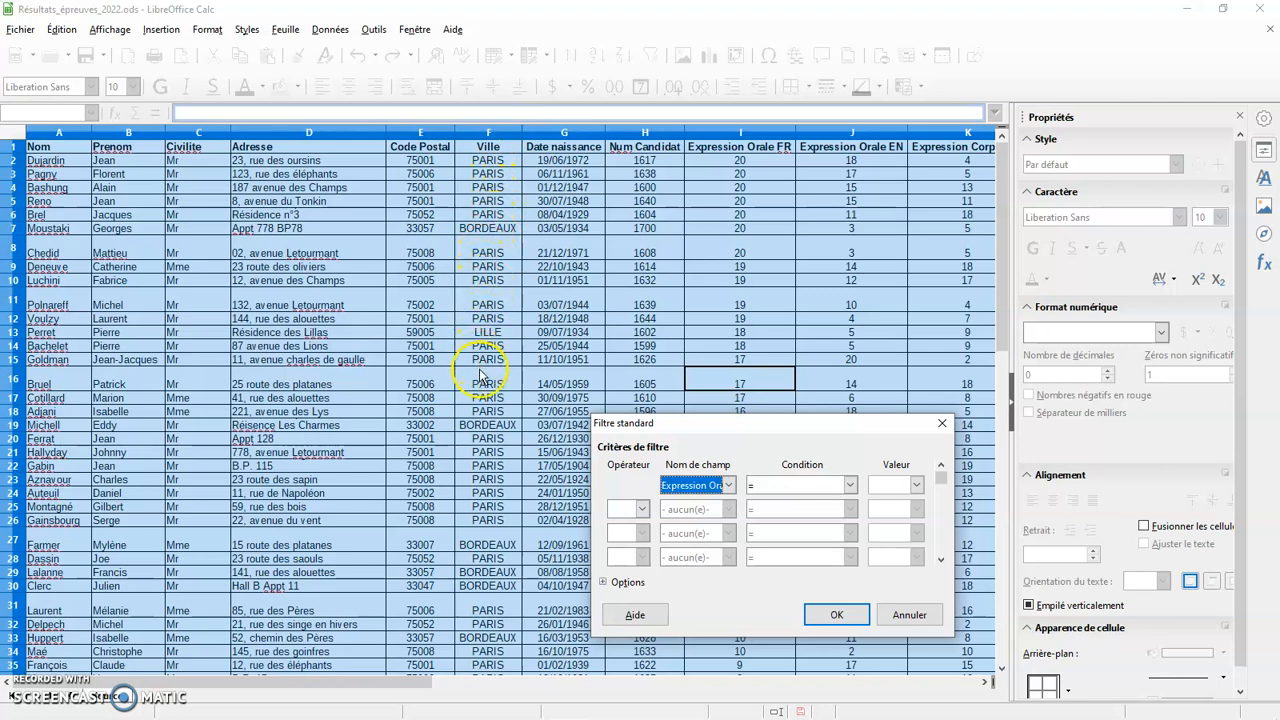
- Set the first filter criterion to the Ville field equal to "lille"
click(728, 486)
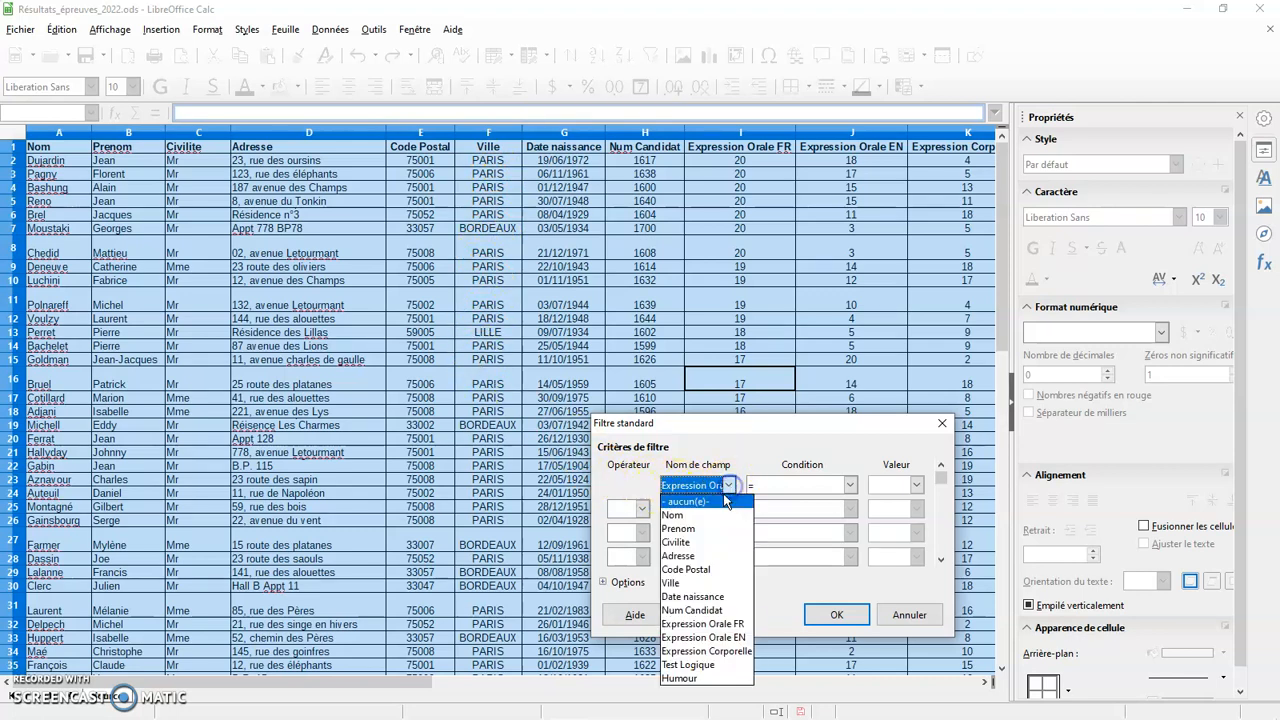
click(672, 583)
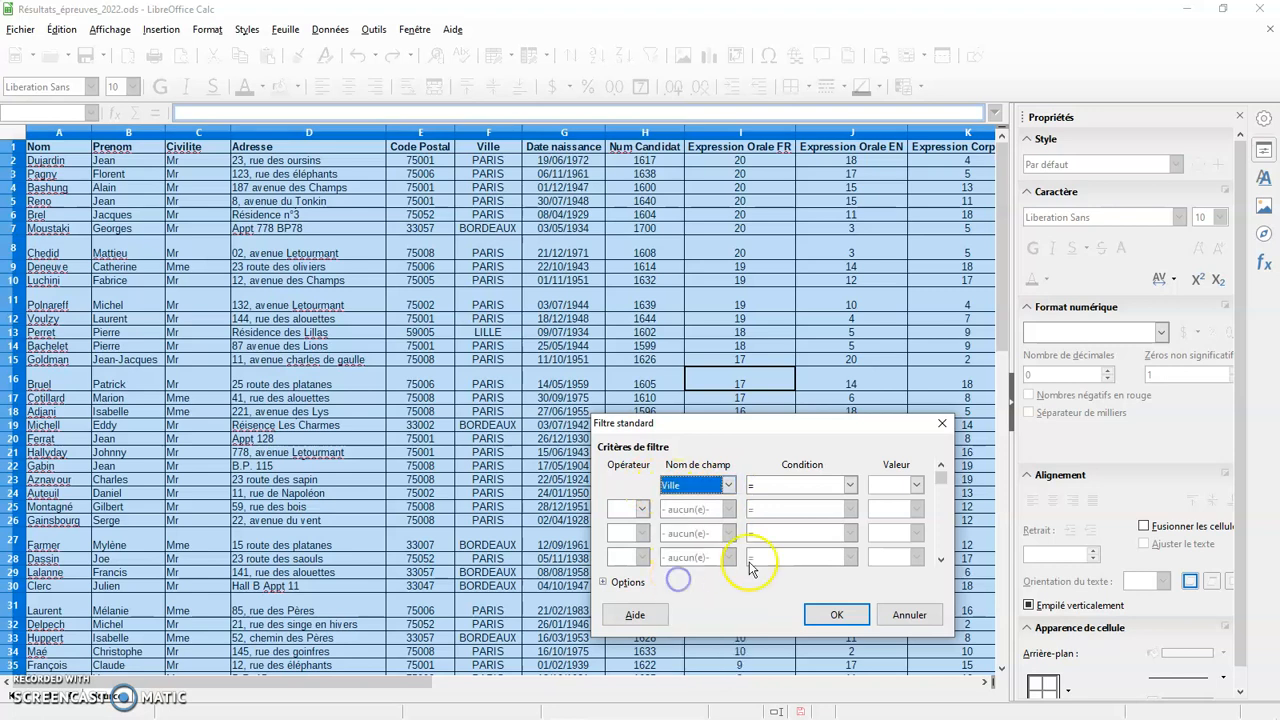
click(881, 486)
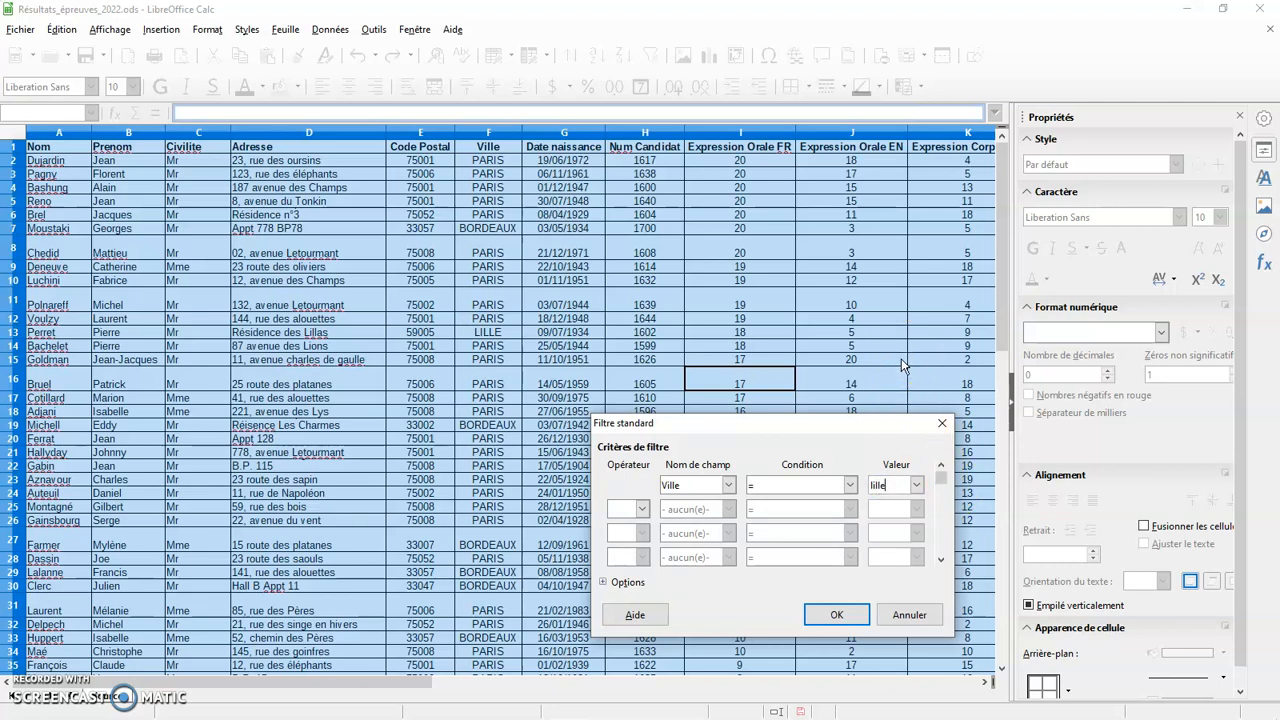
click(893, 484)
drag(848, 424, 866, 348)
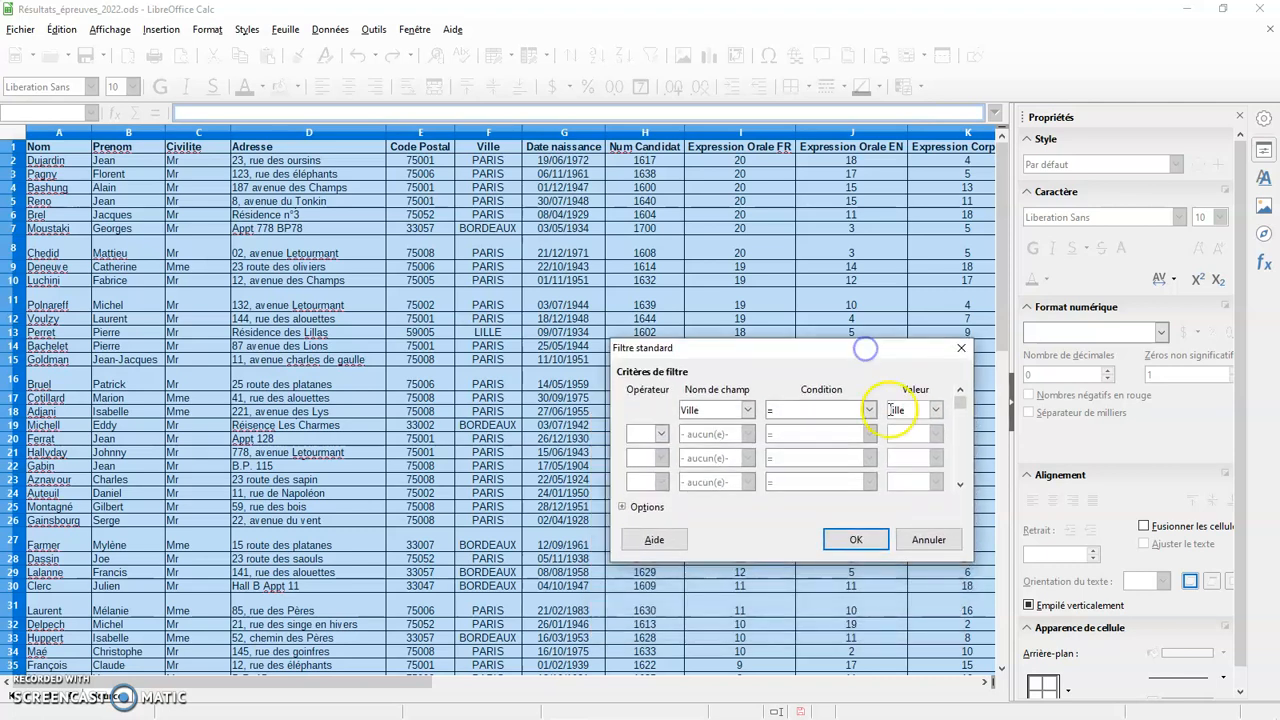
- Expand the filter's additional options, leave case matching off, and apply the filter to the table
click(623, 507)
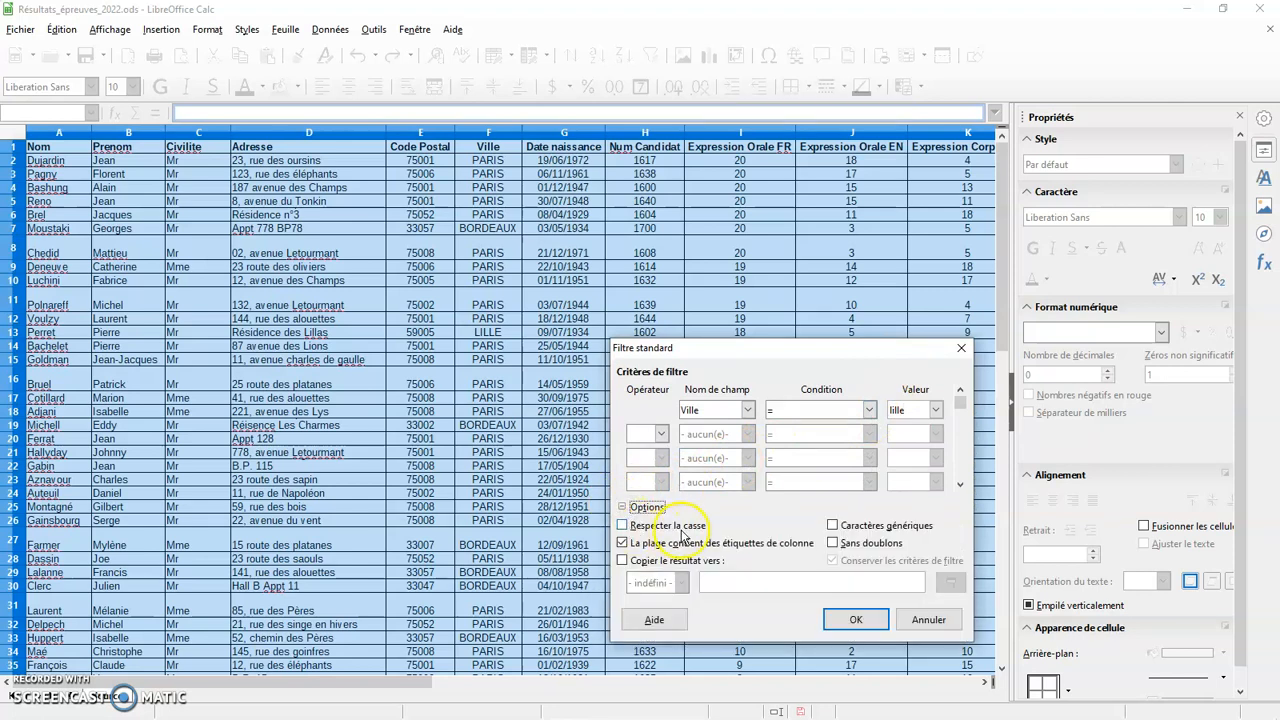
click(921, 443)
click(911, 412)
click(906, 411)
click(850, 620)
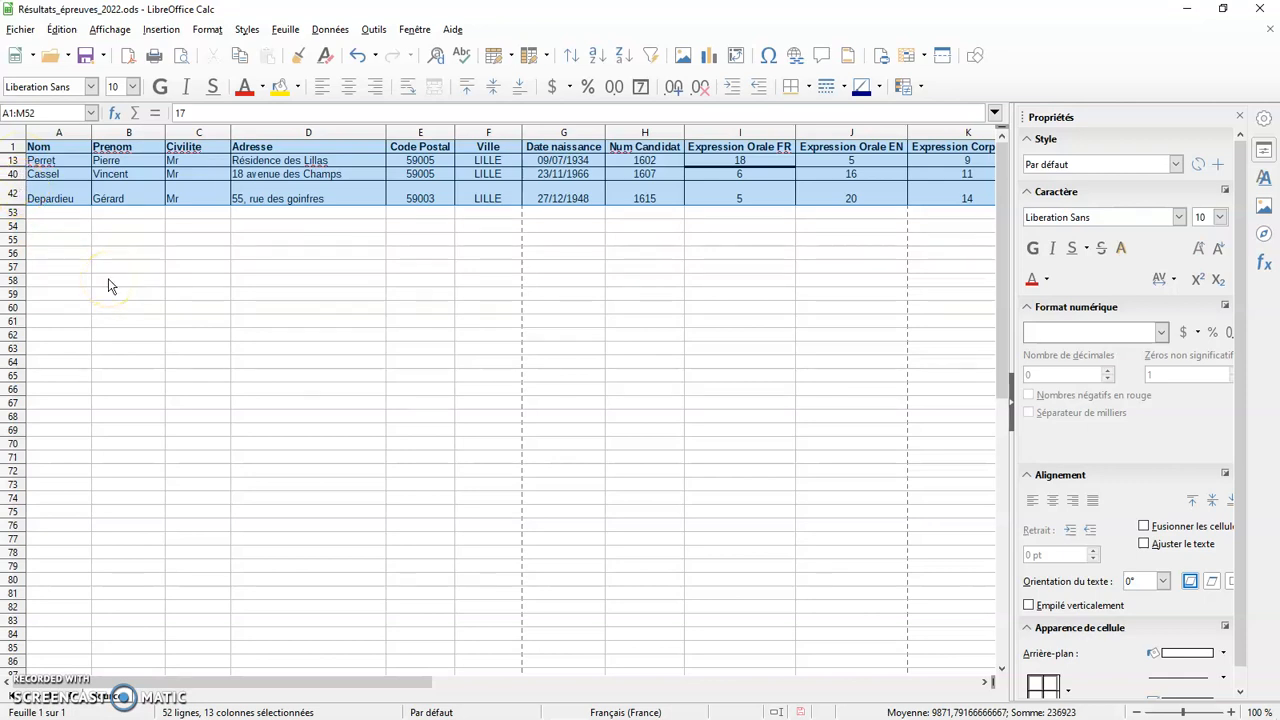
- Remove the city filter by setting the first criterion's field to "- aucun(e) -" in the standard filter
click(333, 30)
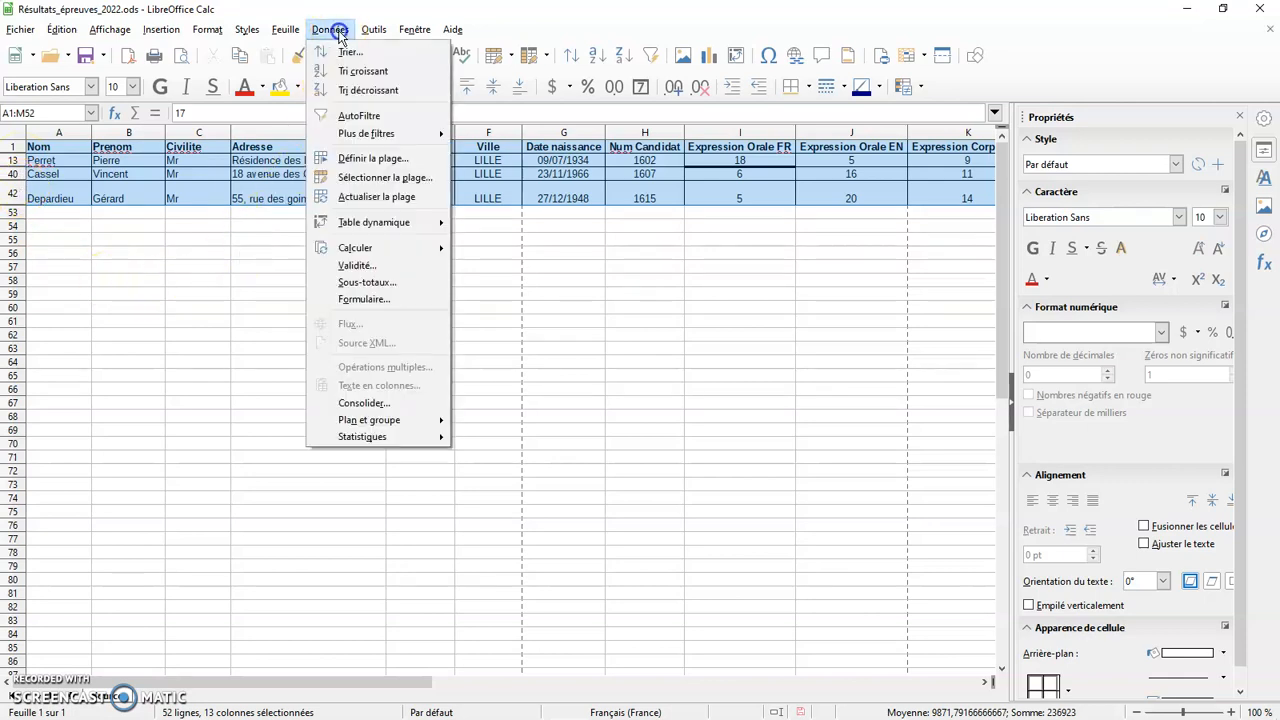
mouse_move(362, 136)
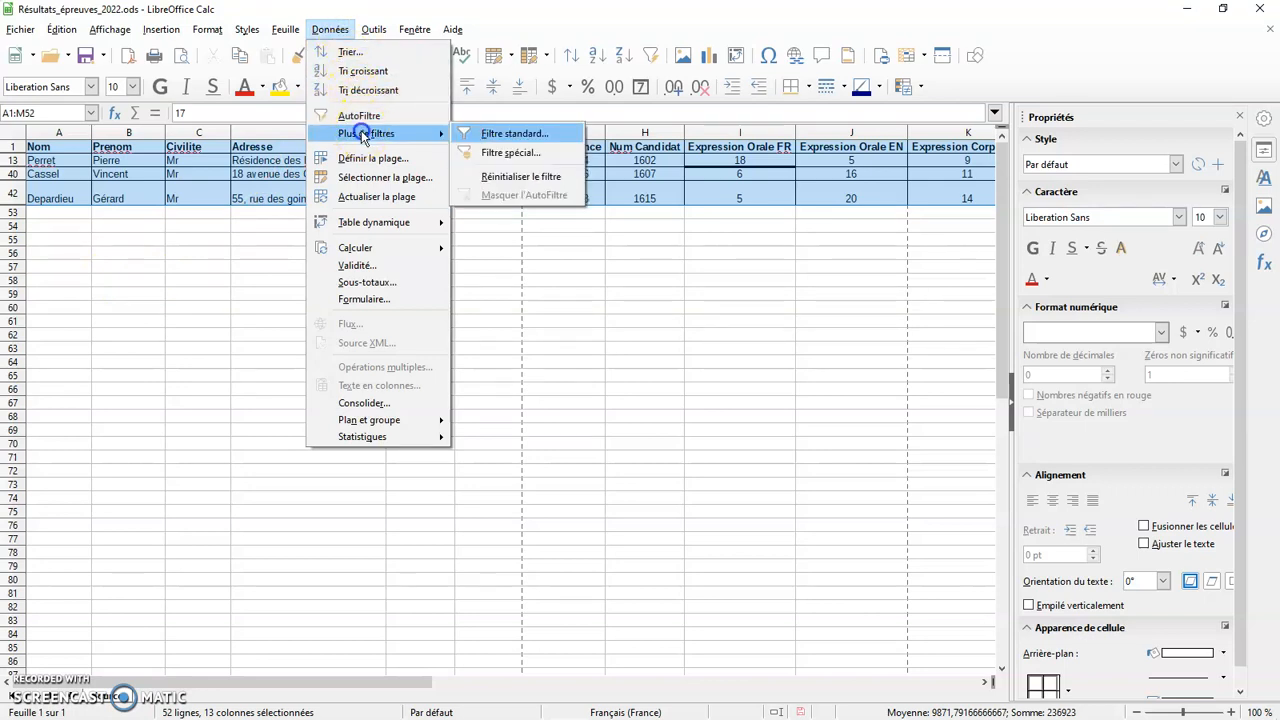
click(488, 134)
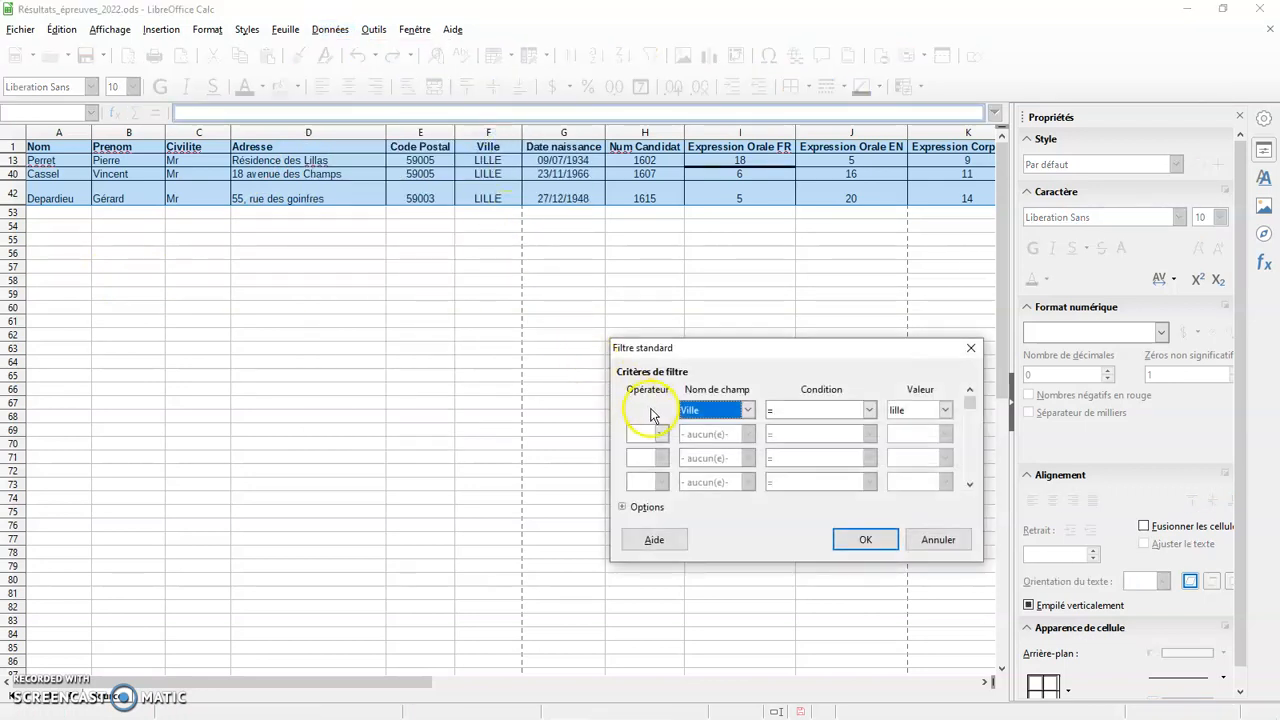
click(747, 410)
click(720, 423)
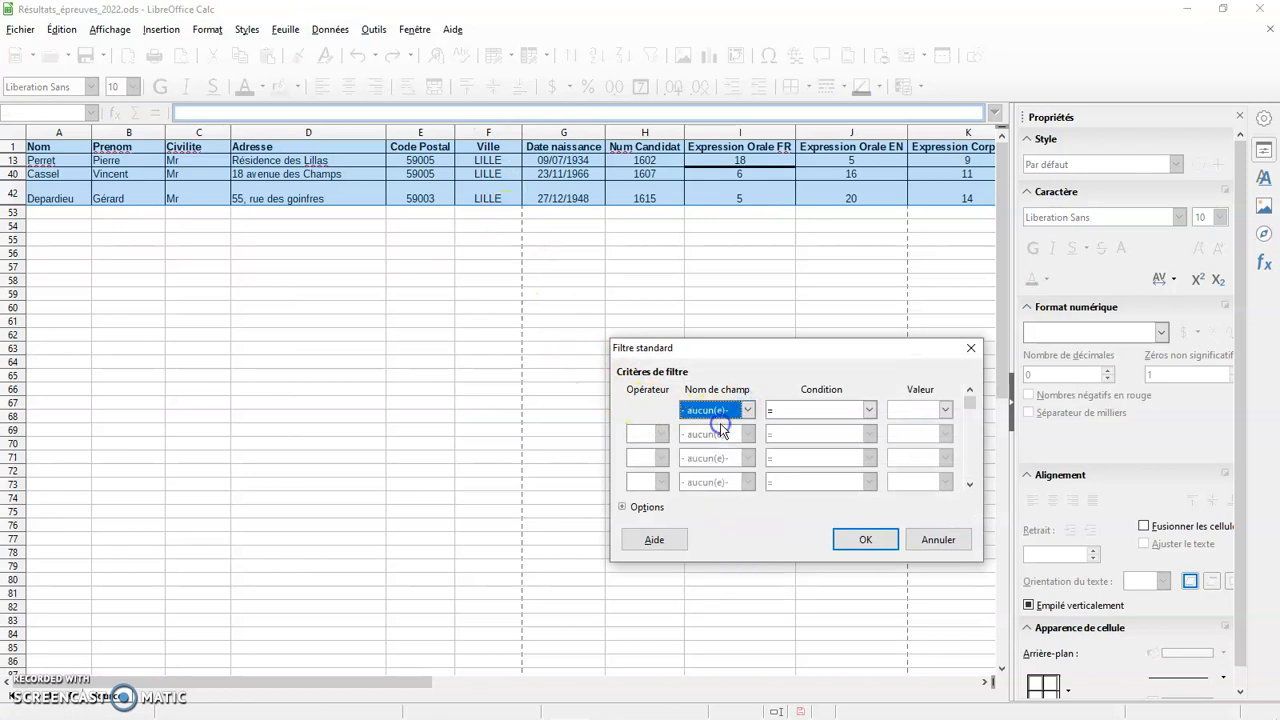
click(865, 539)
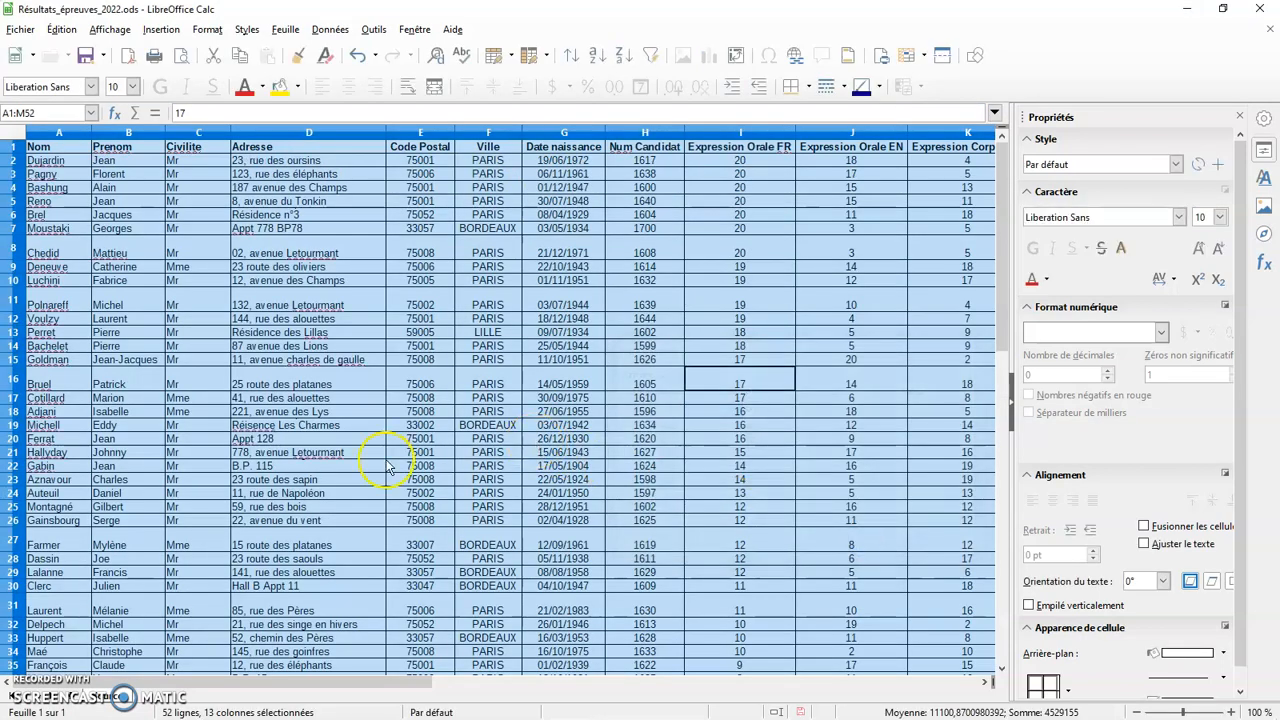
scroll(62, 476, down, 7)
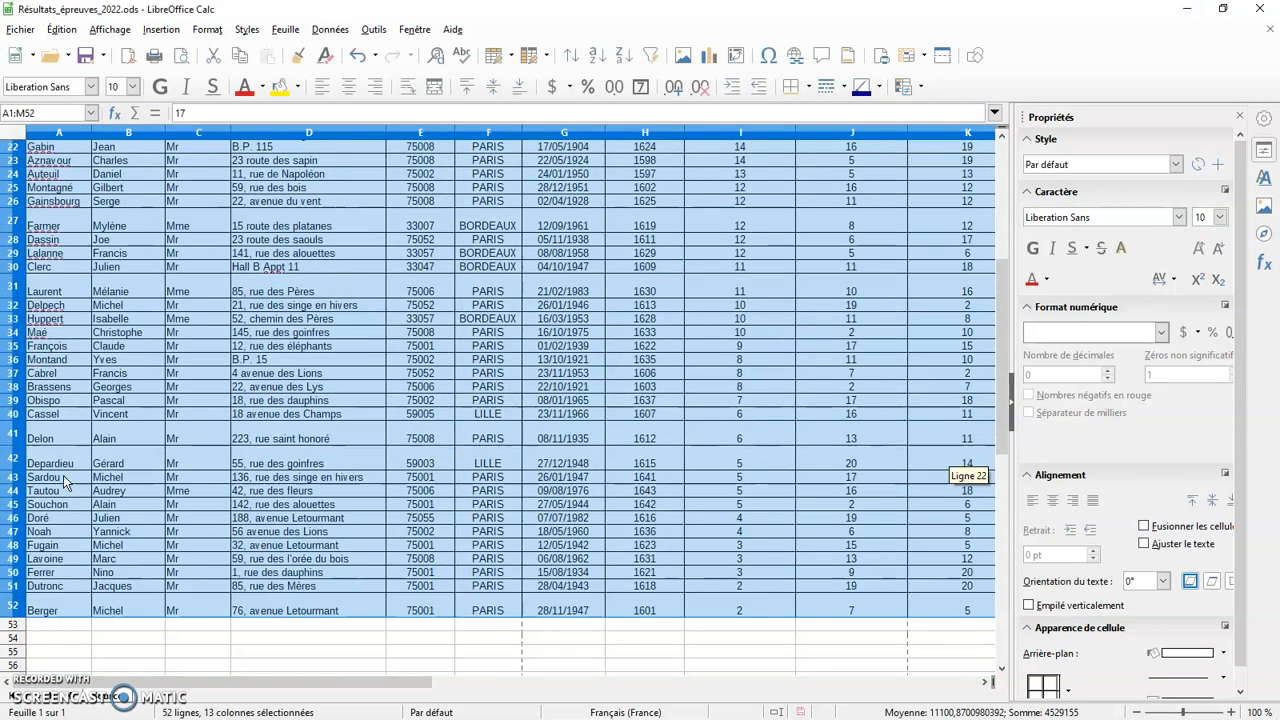
scroll(262, 362, up, 7)
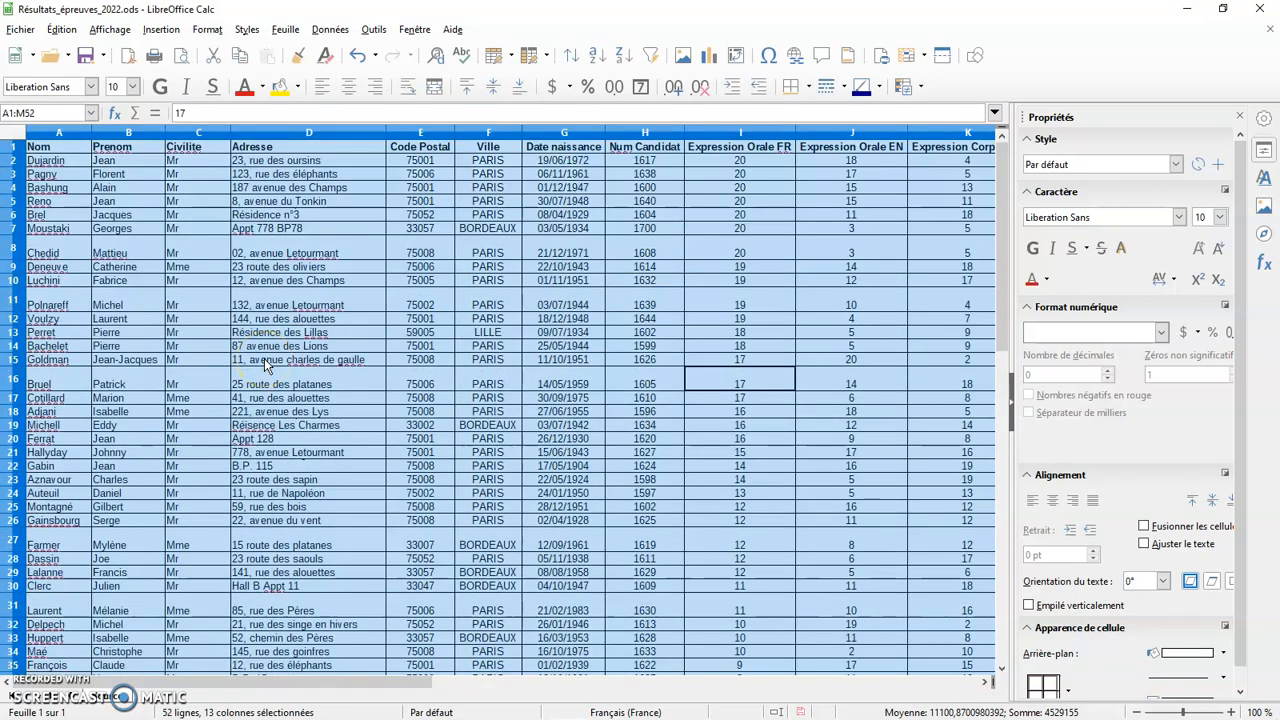
click(755, 308)
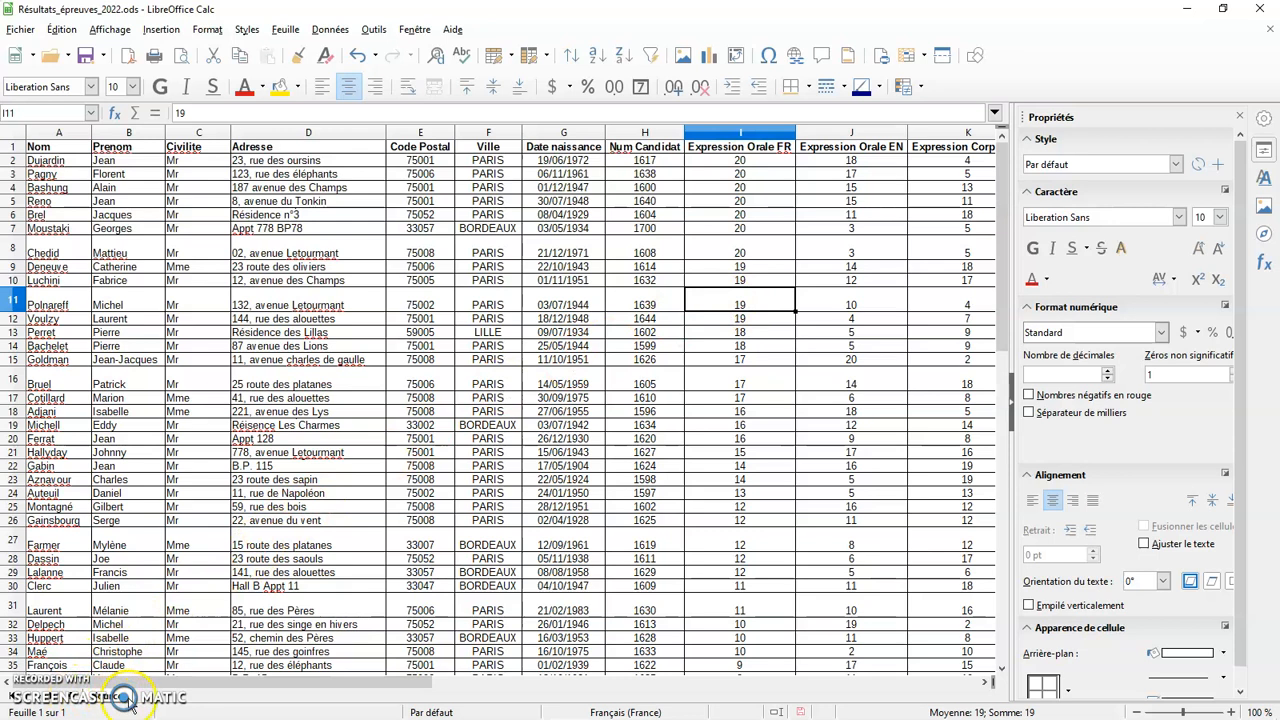
- Add a new sheet to the workbook and rename it "Candidats Lillois"
click(72, 703)
click(163, 703)
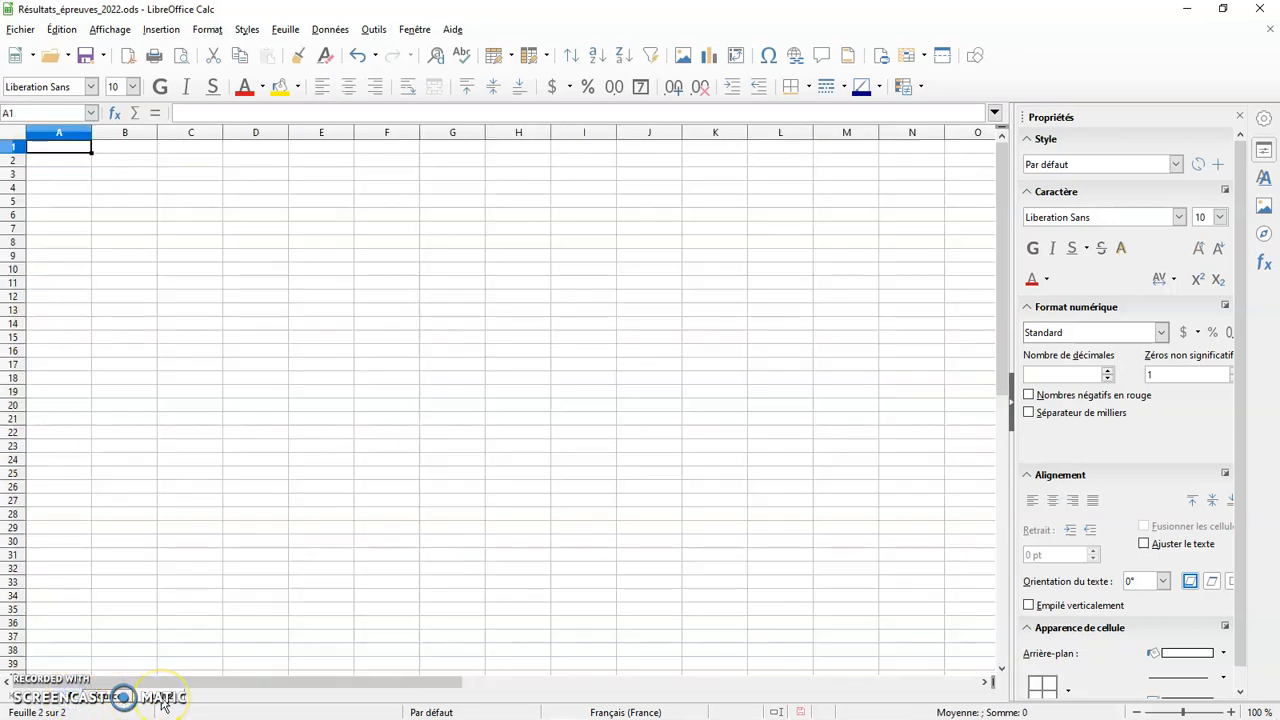
right_click(163, 703)
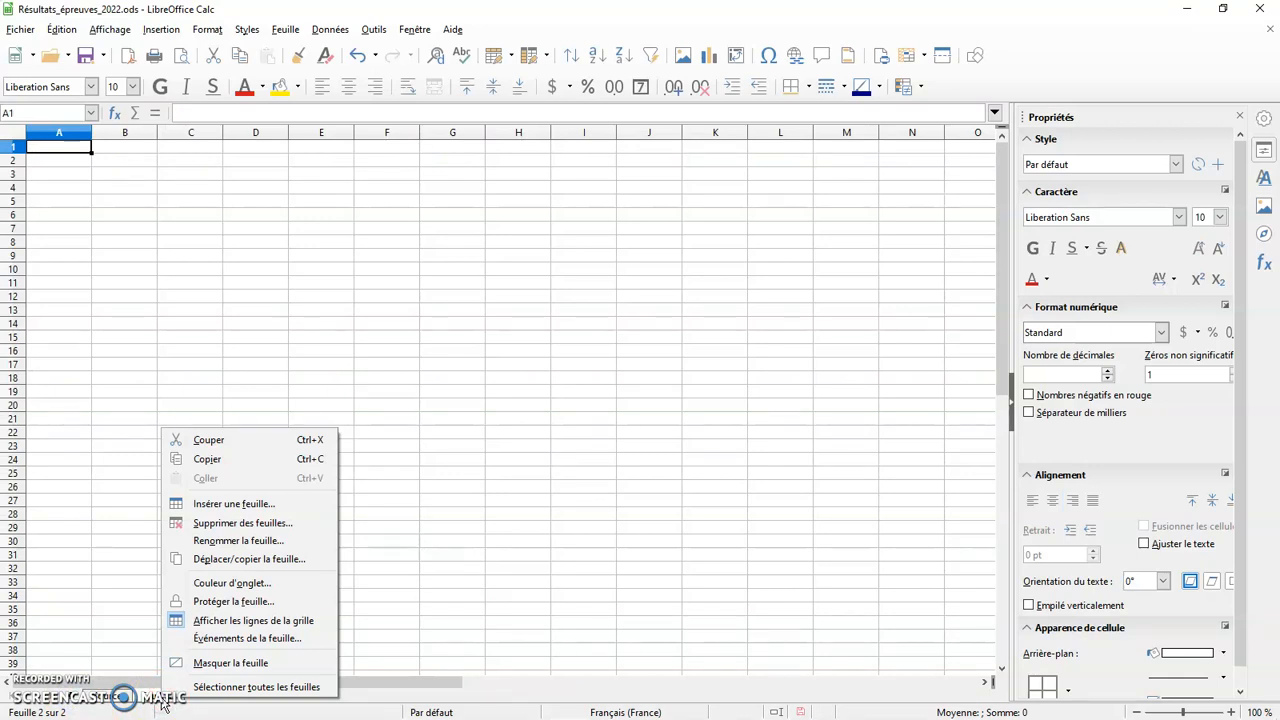
click(256, 545)
text(Candidats Lilo)
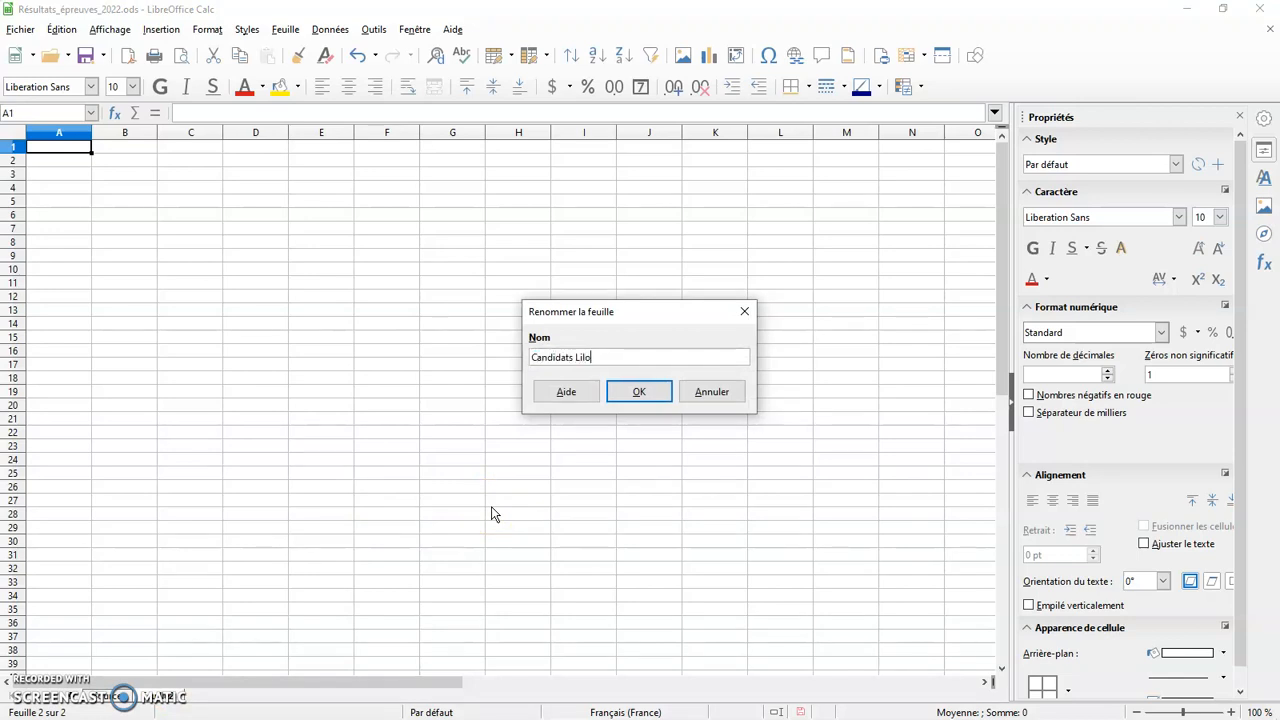
text(l)
text(lois)
click(639, 394)
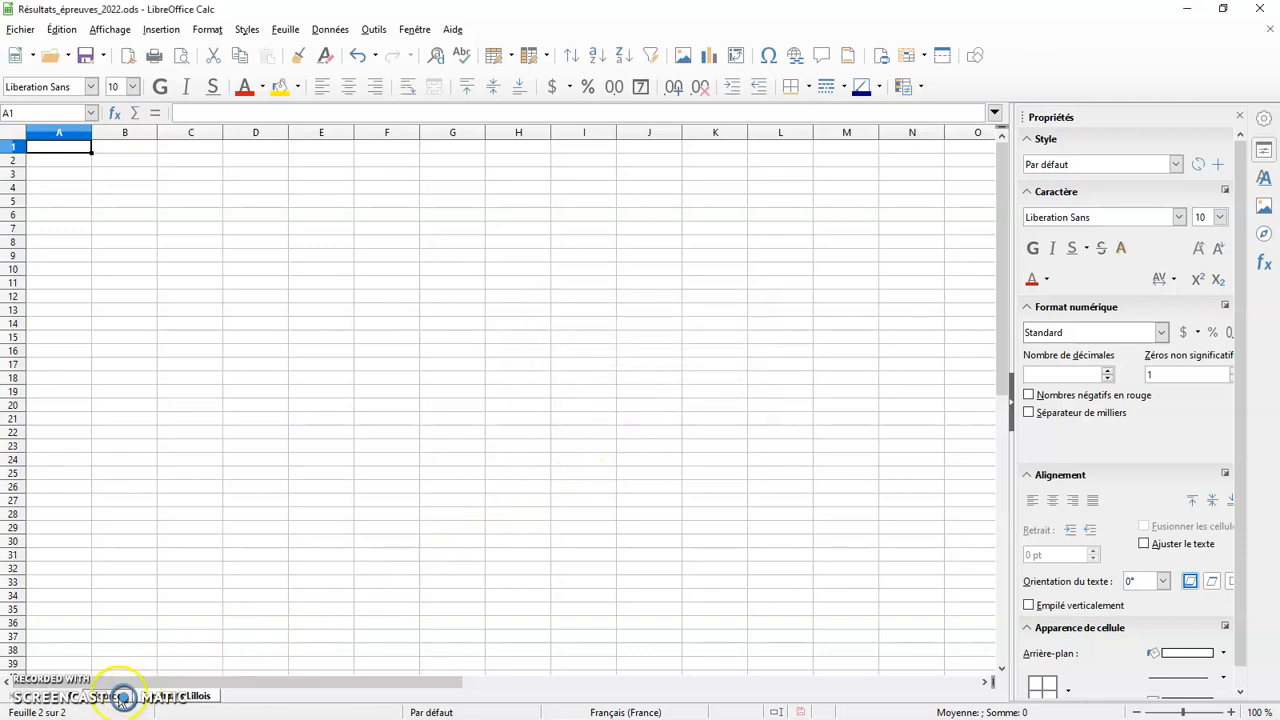
- Return to the sheet with all candidate results and open the standard filter for its table
click(123, 695)
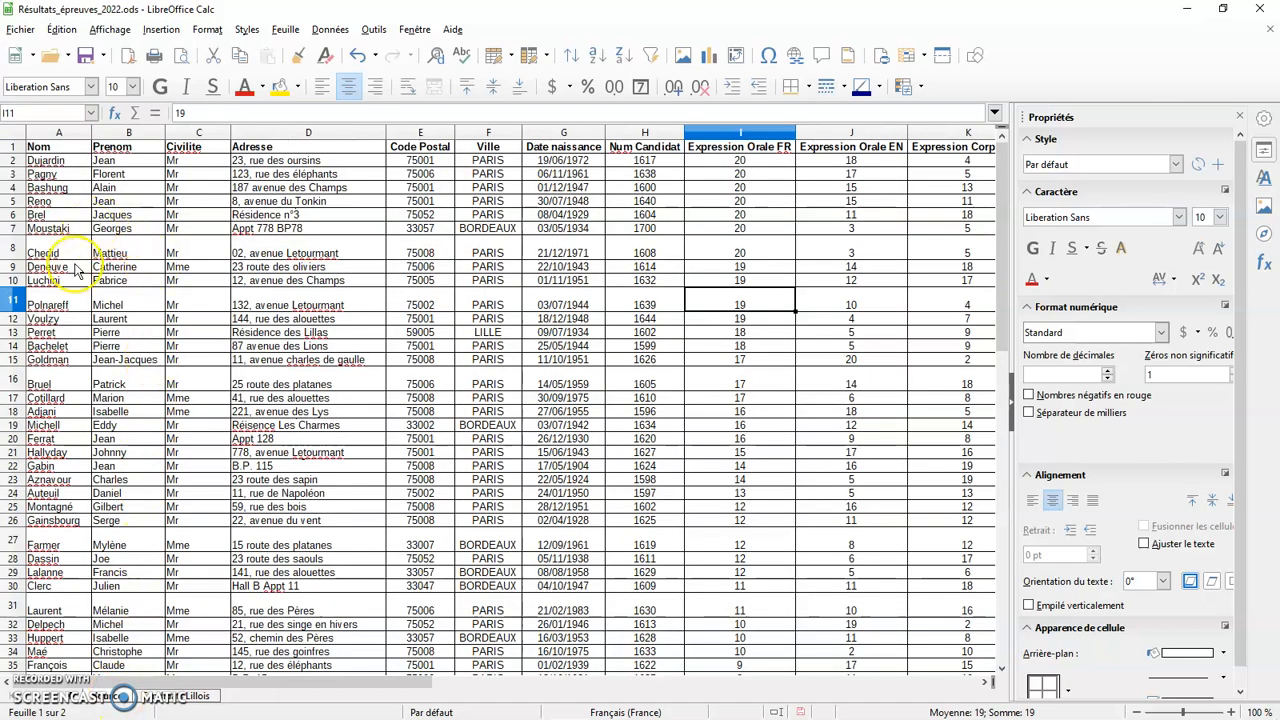
scroll(60, 270, down, 6)
scroll(60, 270, down, 2)
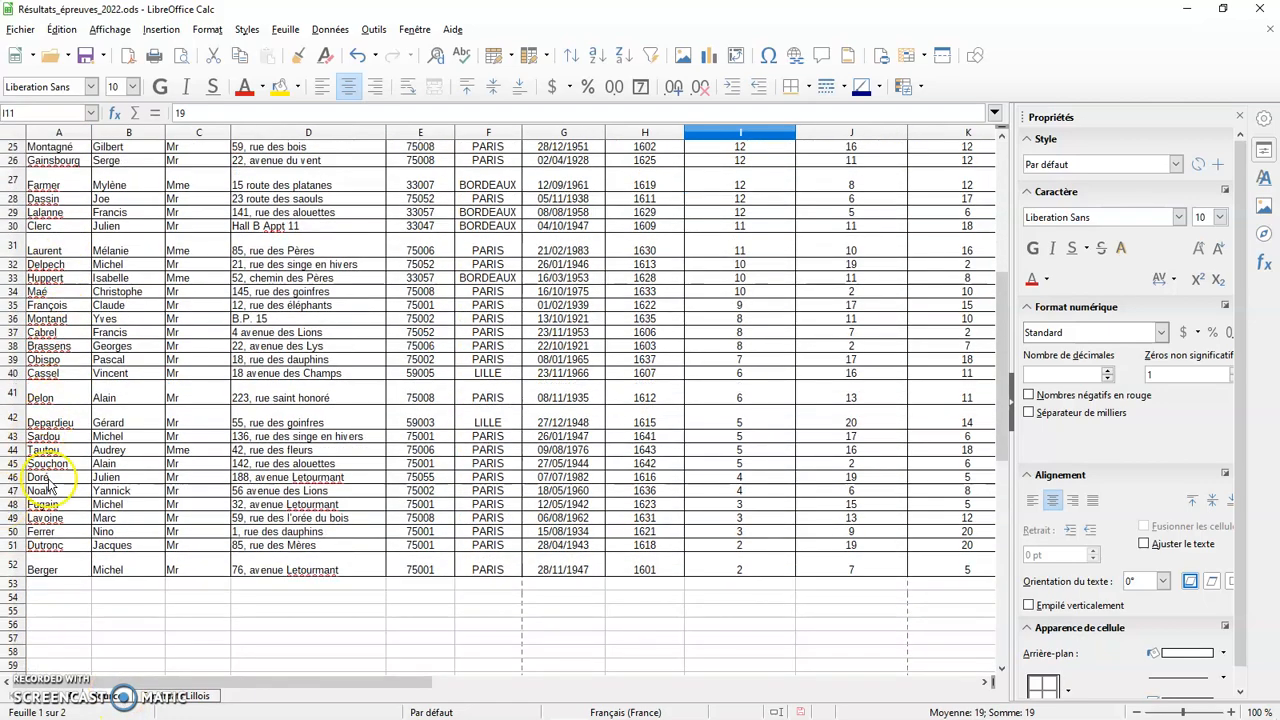
scroll(70, 470, up, 8)
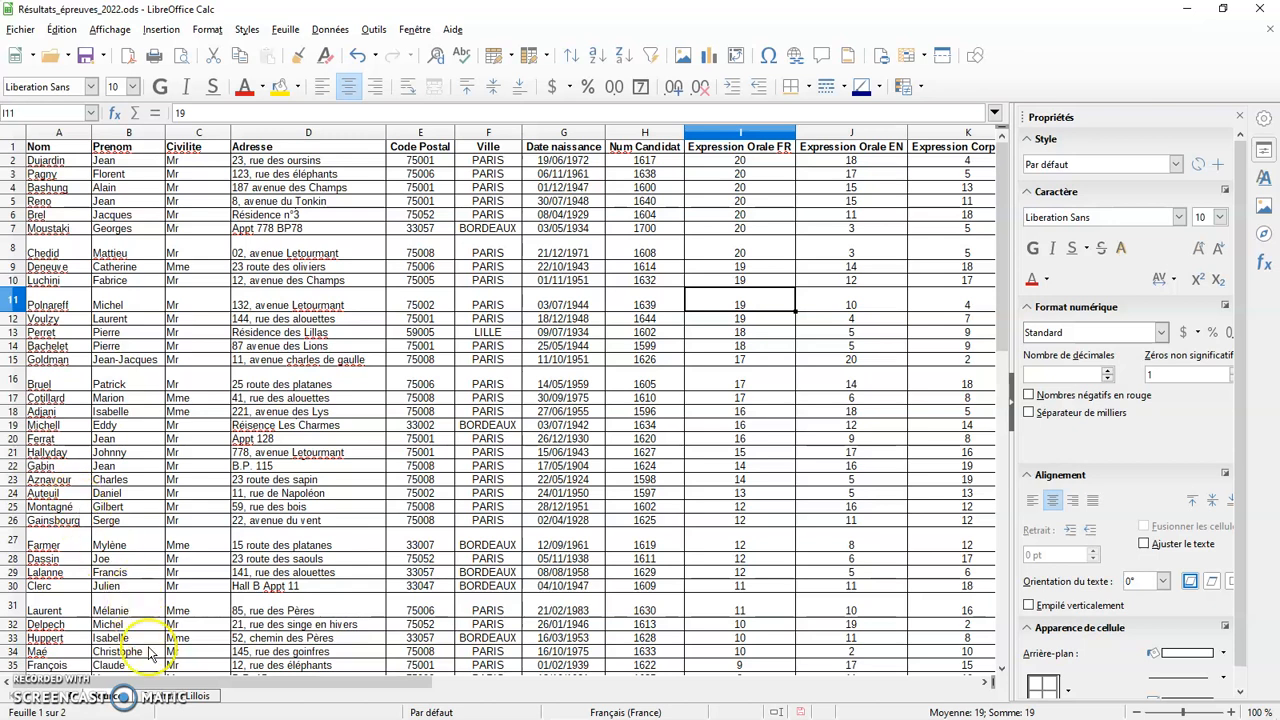
click(183, 700)
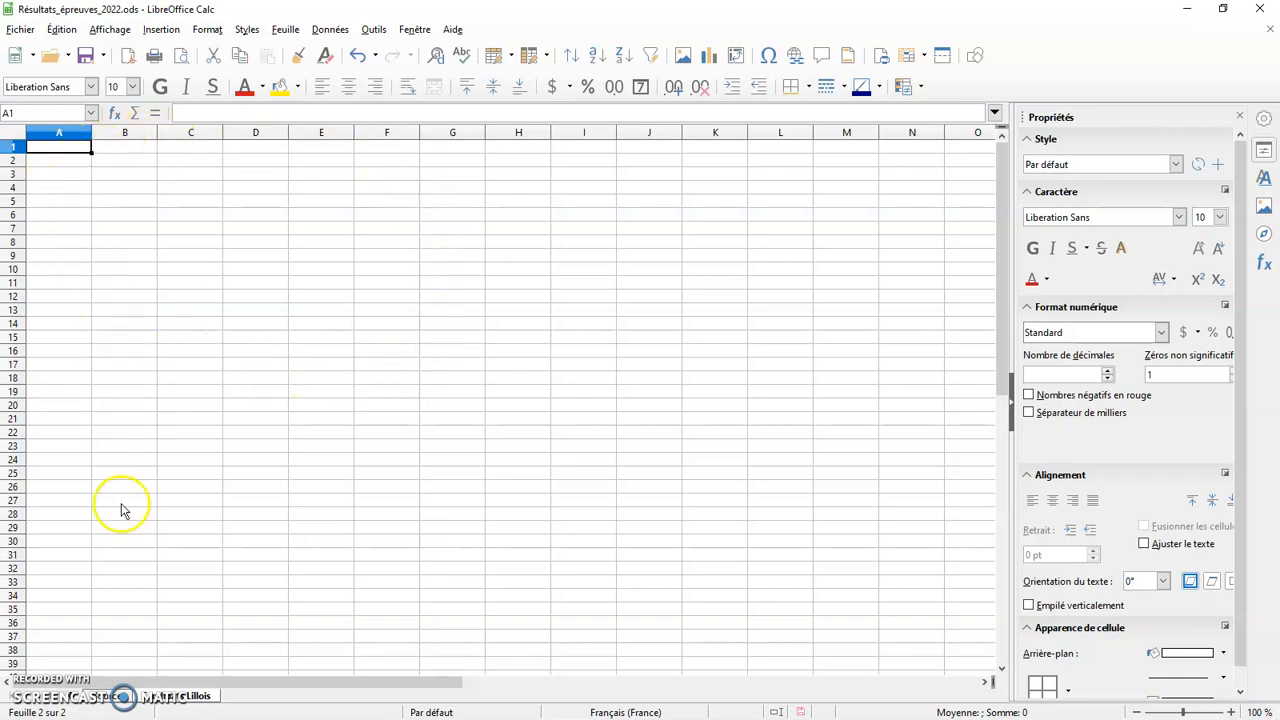
click(120, 696)
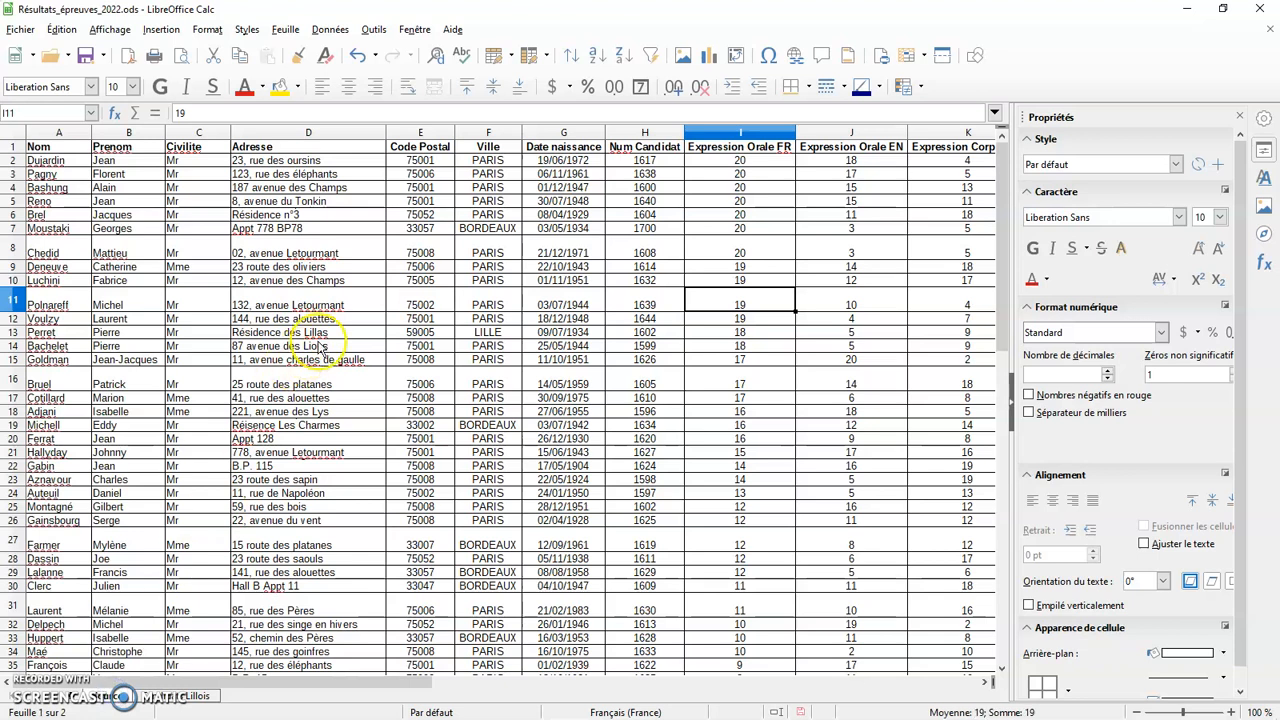
click(700, 252)
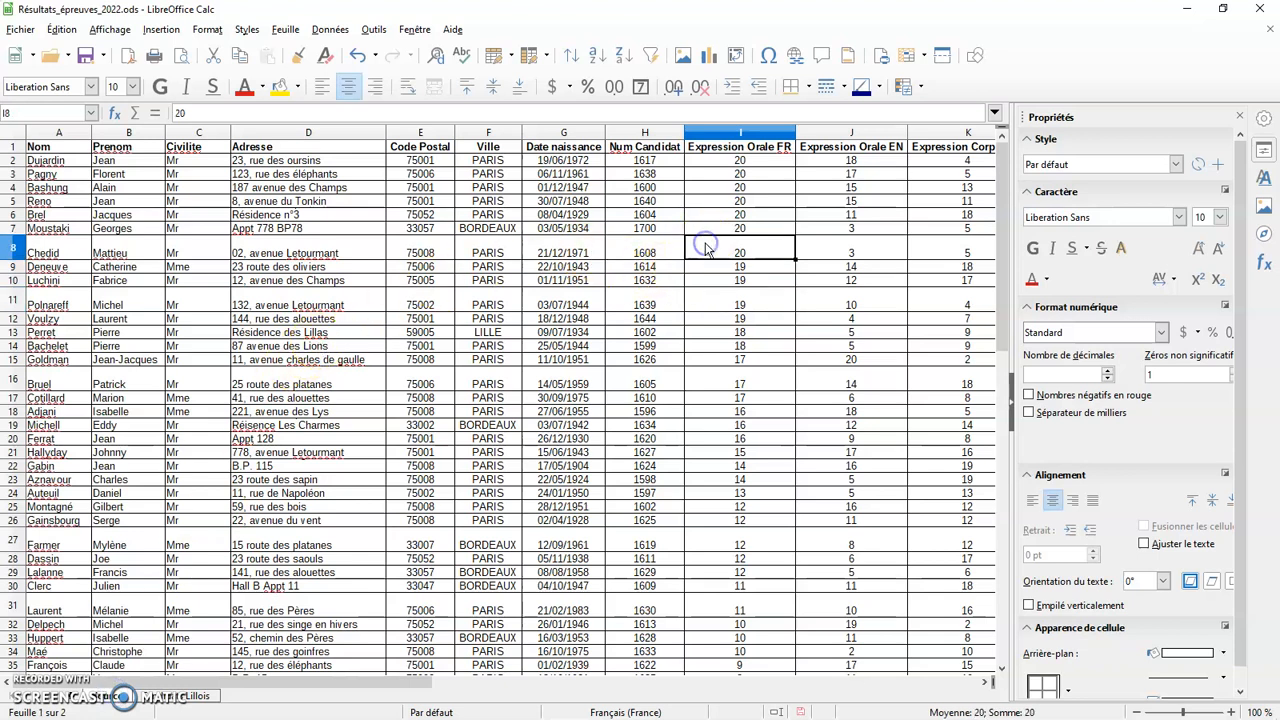
click(338, 30)
mouse_move(366, 140)
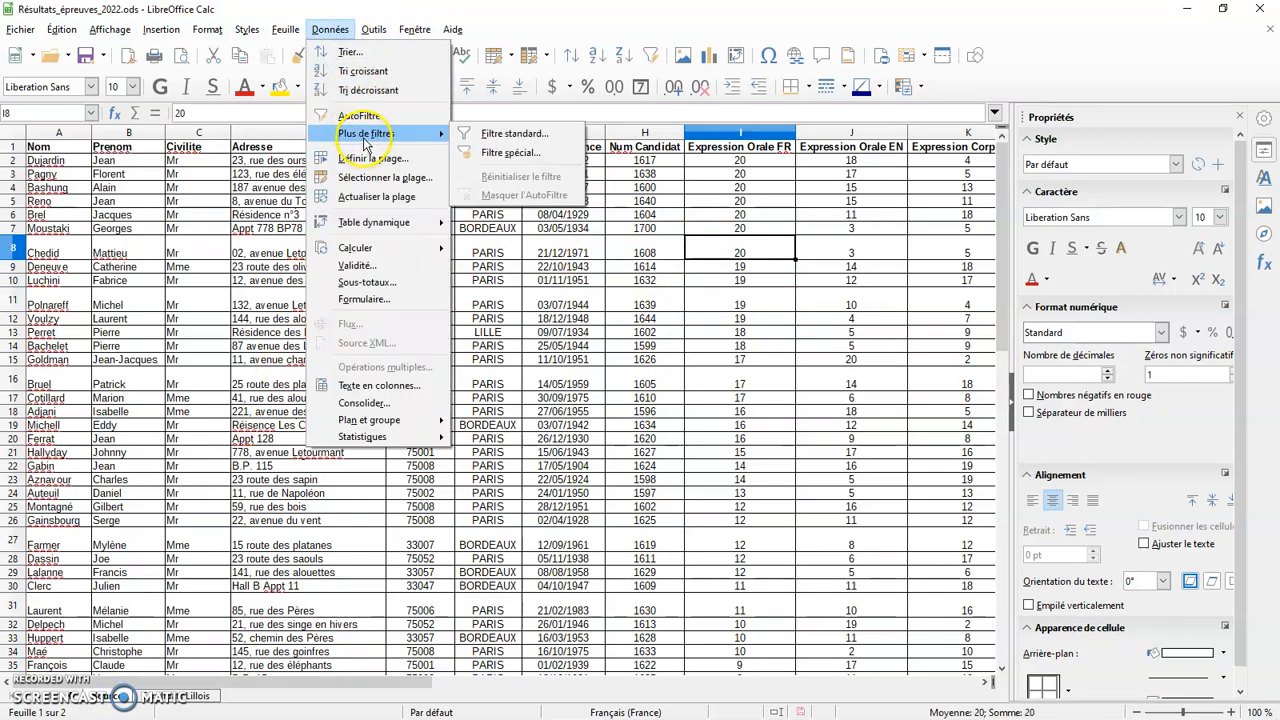
click(495, 133)
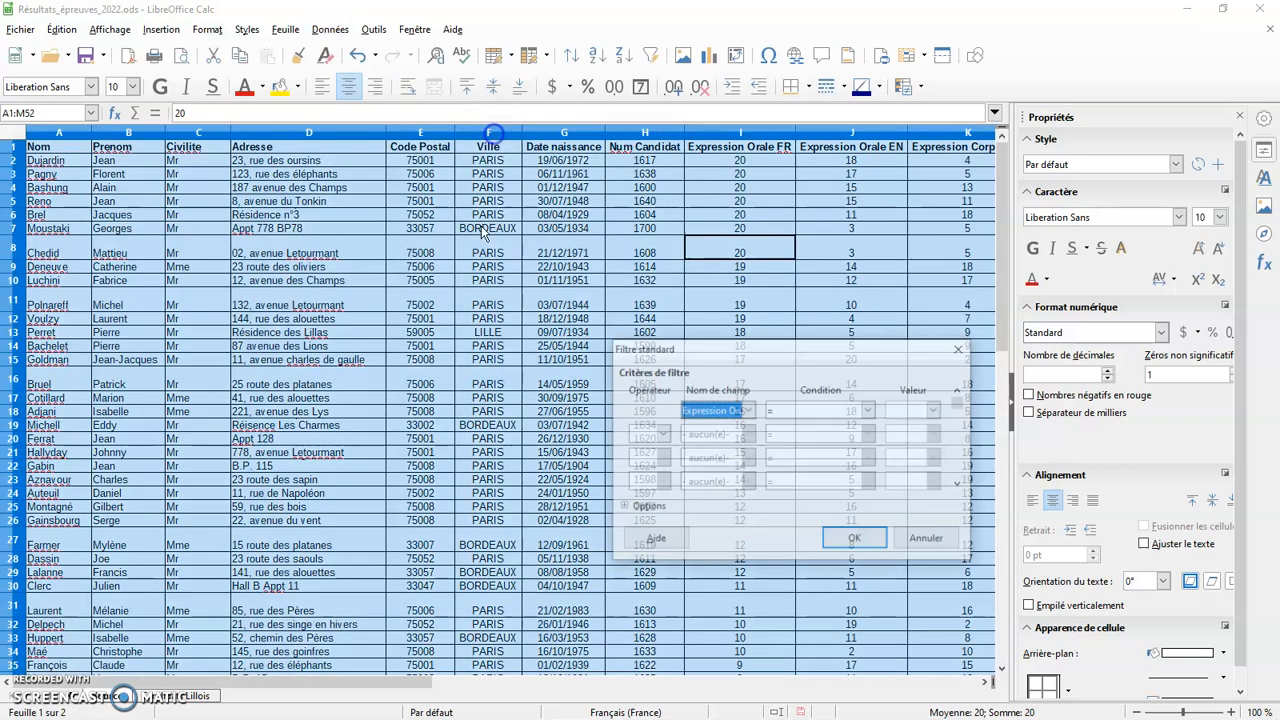
- Define a filter criterion that keeps only rows whose Ville equals "lille"
click(747, 410)
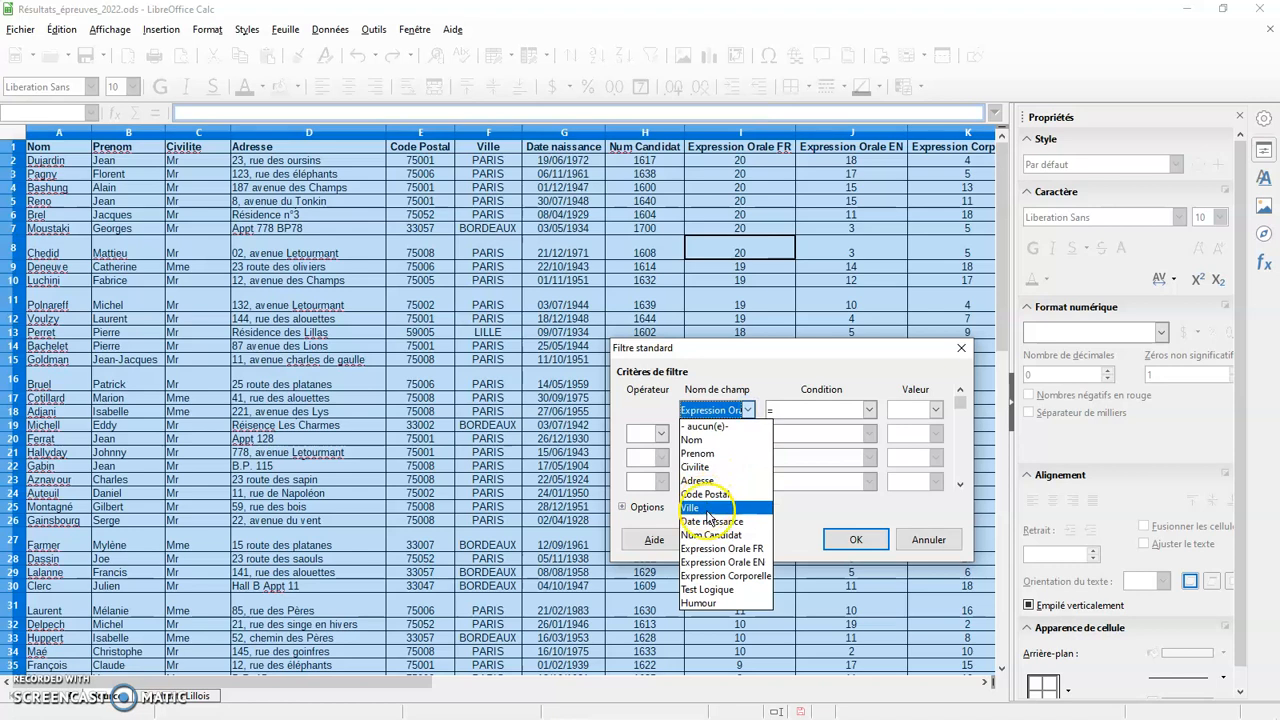
click(706, 508)
click(898, 410)
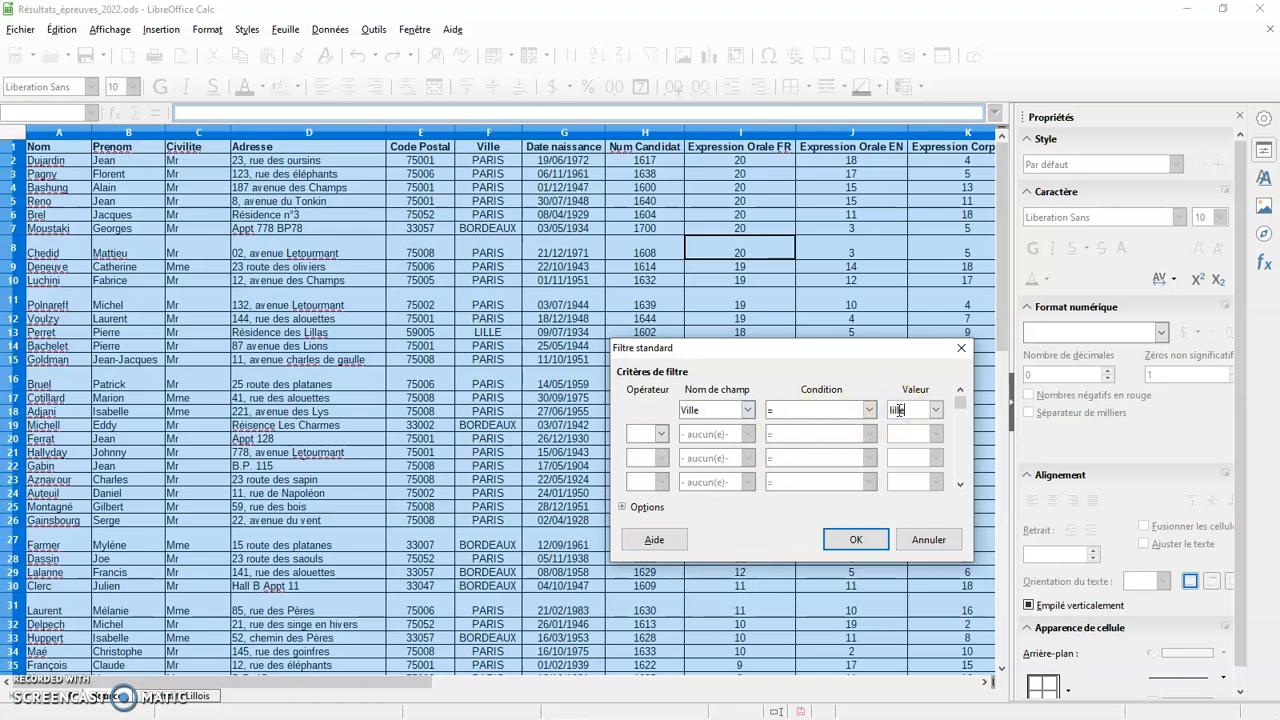
- Set the standard filter to copy its result to cell $A$1 of the "Candidats Lillois" sheet
click(624, 508)
drag(720, 349, 717, 204)
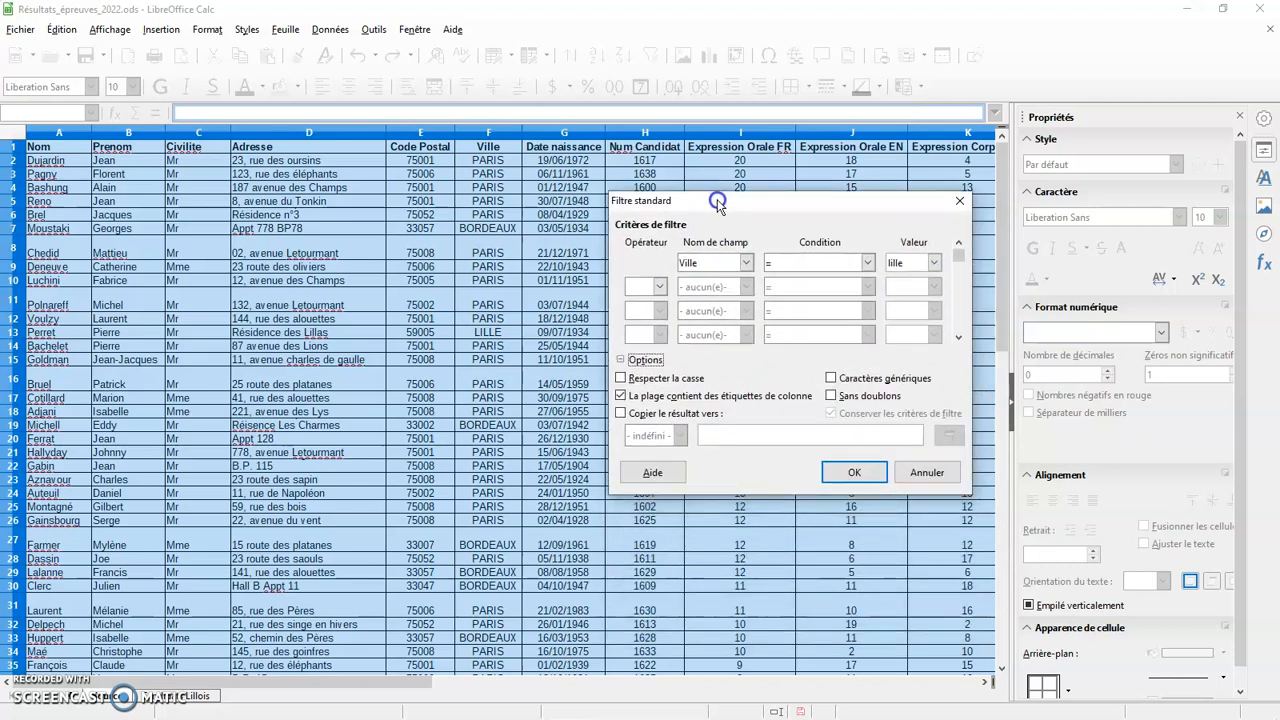
click(621, 413)
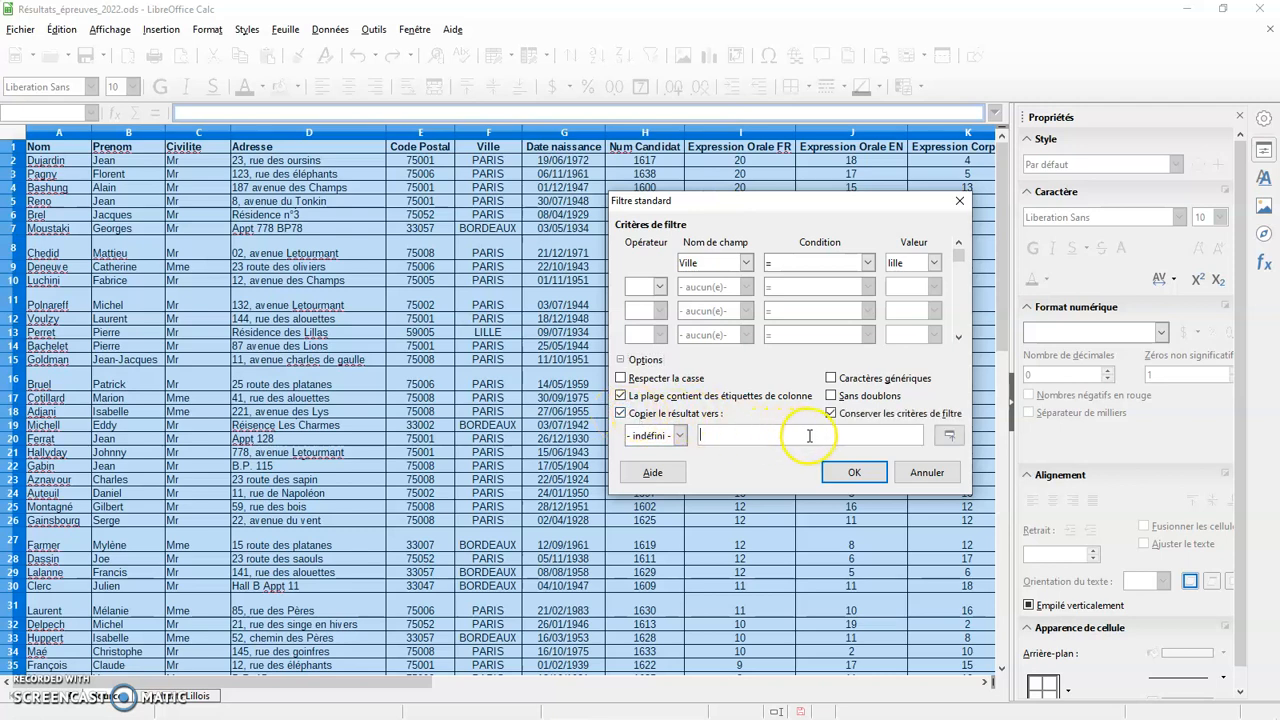
click(944, 440)
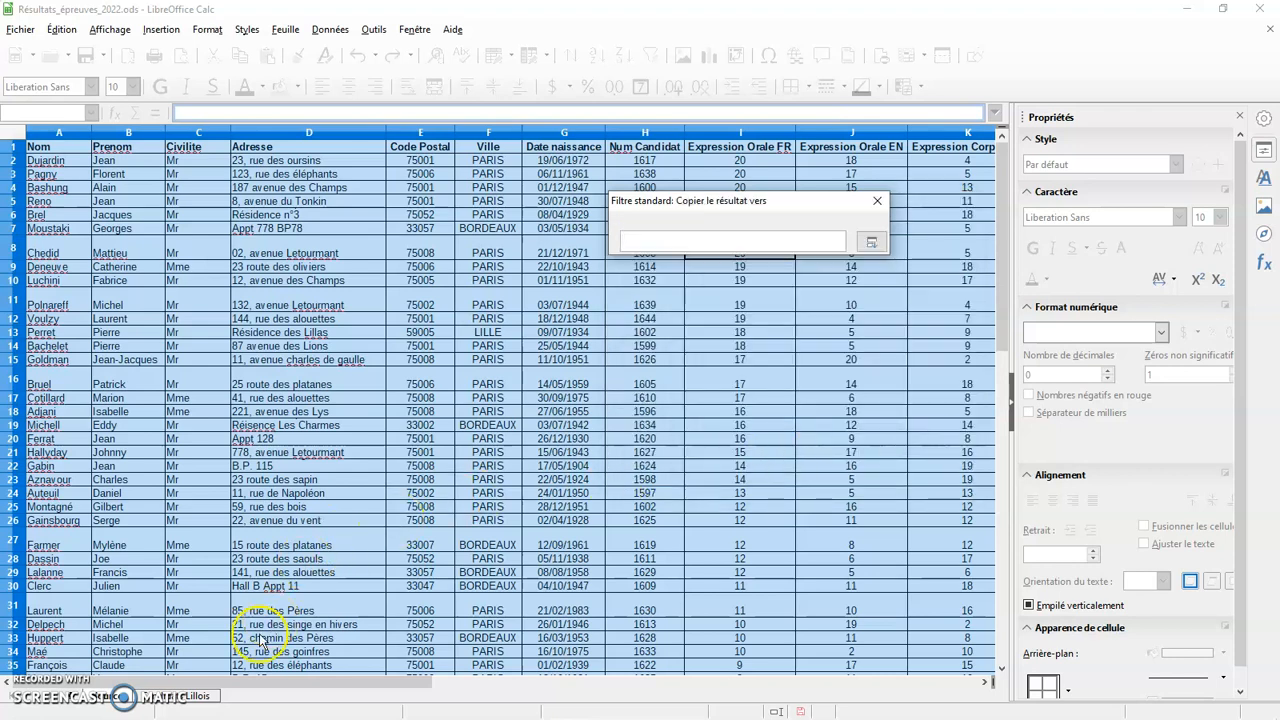
click(200, 696)
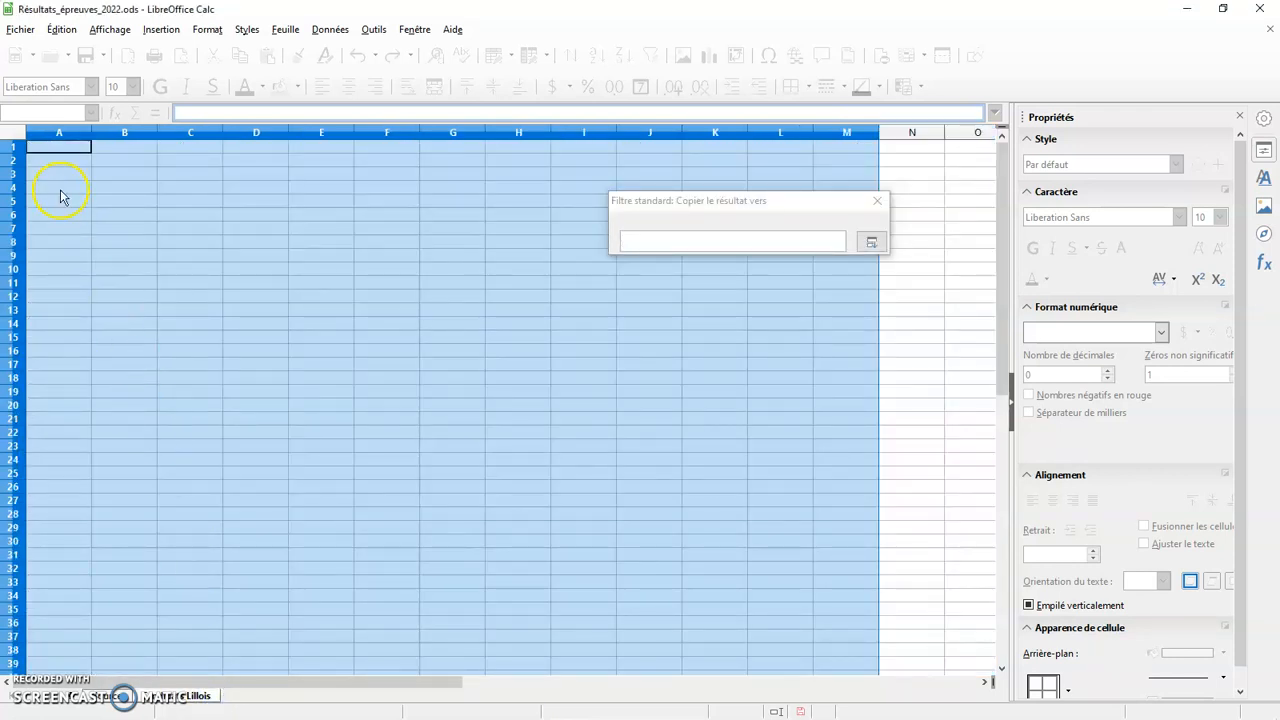
click(53, 155)
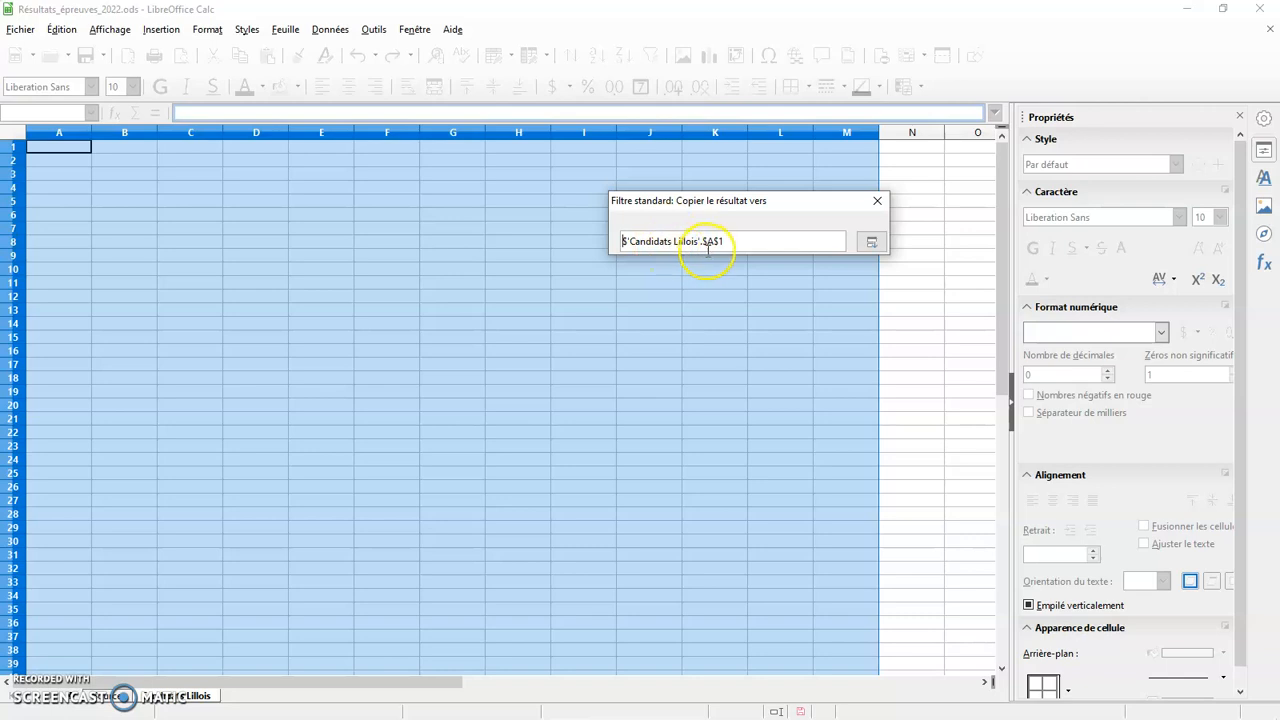
click(871, 243)
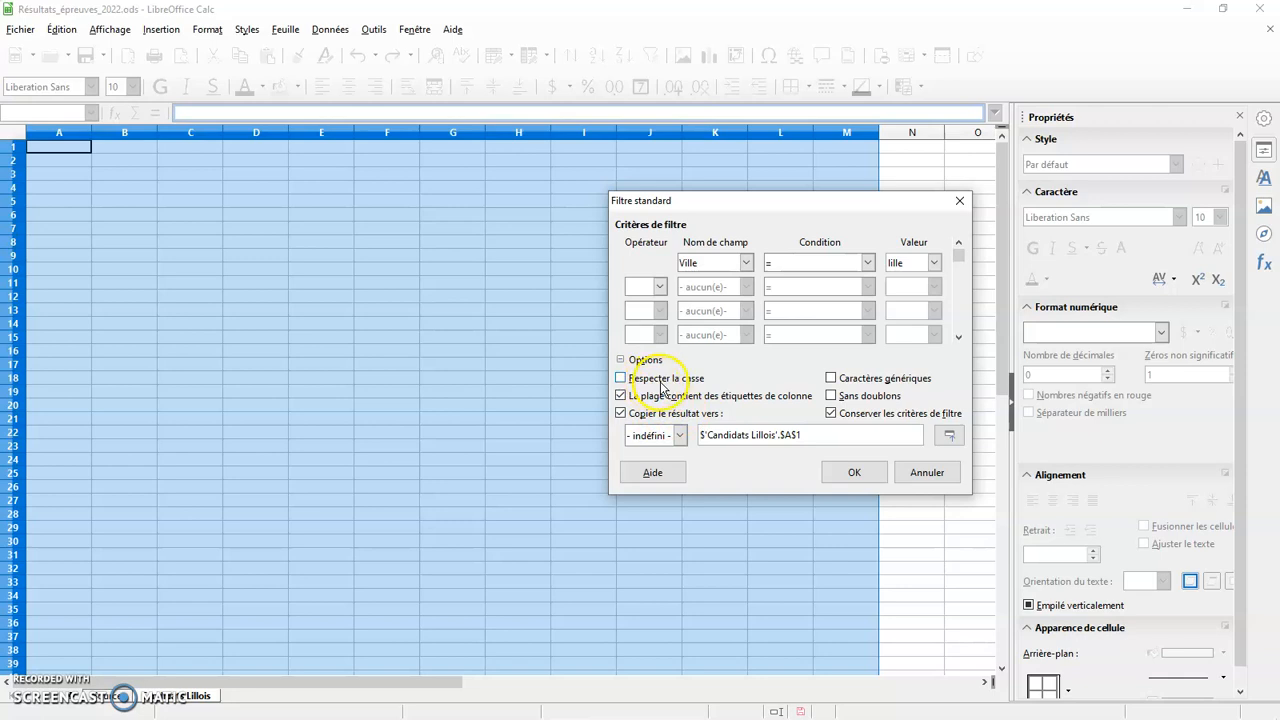
- Apply the standard filter to output the Lille candidates on the destination sheet and deselect the resulting table
click(621, 360)
click(621, 360)
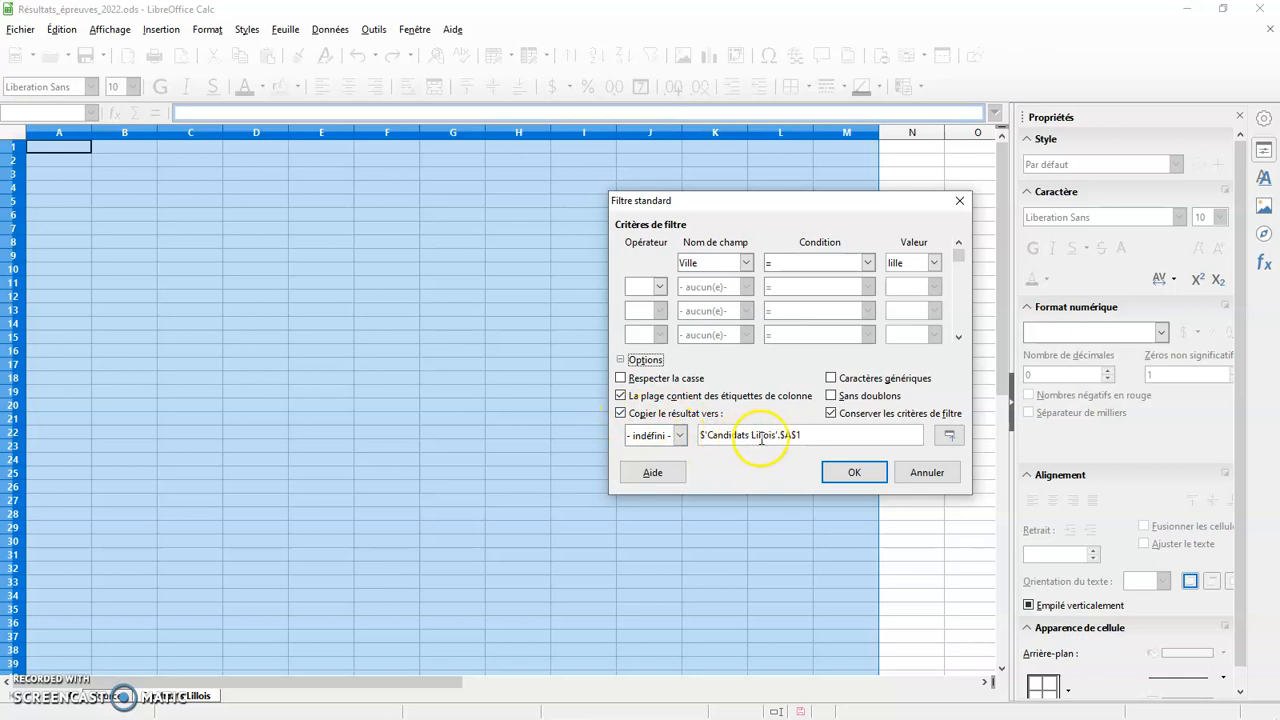
click(847, 475)
click(506, 423)
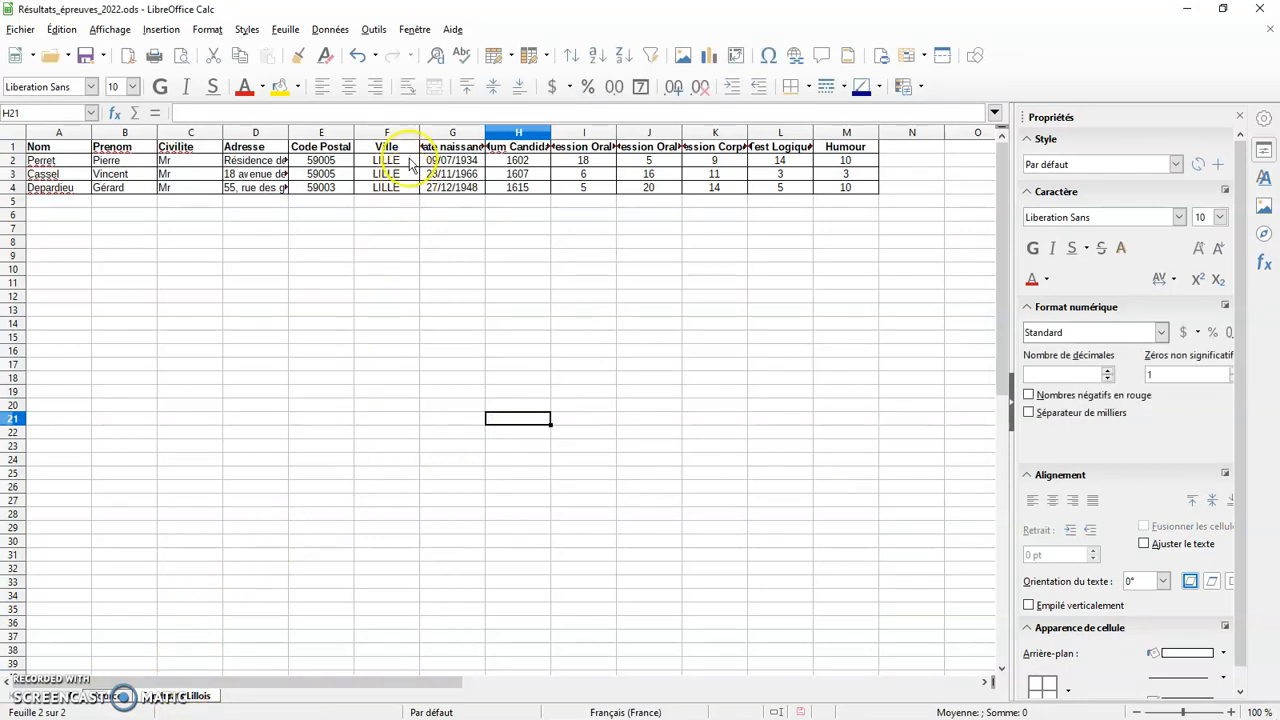
- Compare the full candidate table with the filtered copy on the "Candidats Lillois" sheet
click(122, 694)
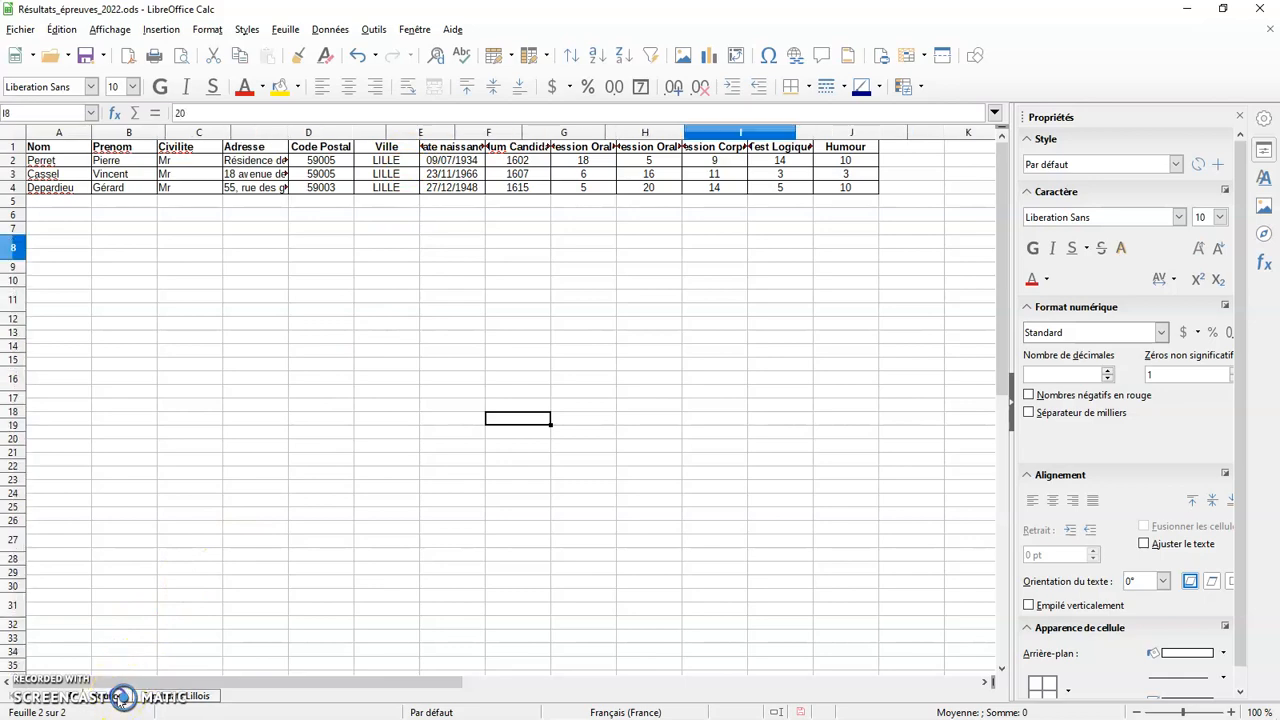
scroll(185, 292, down, 7)
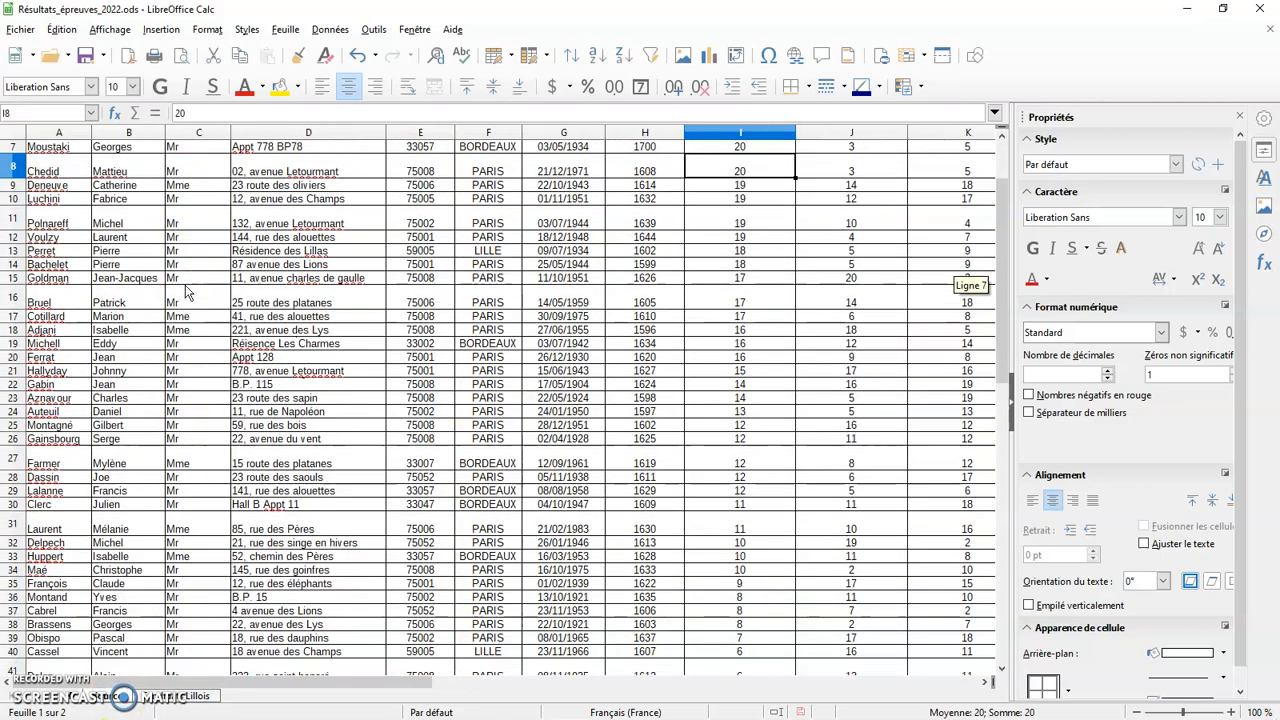
scroll(185, 292, up, 7)
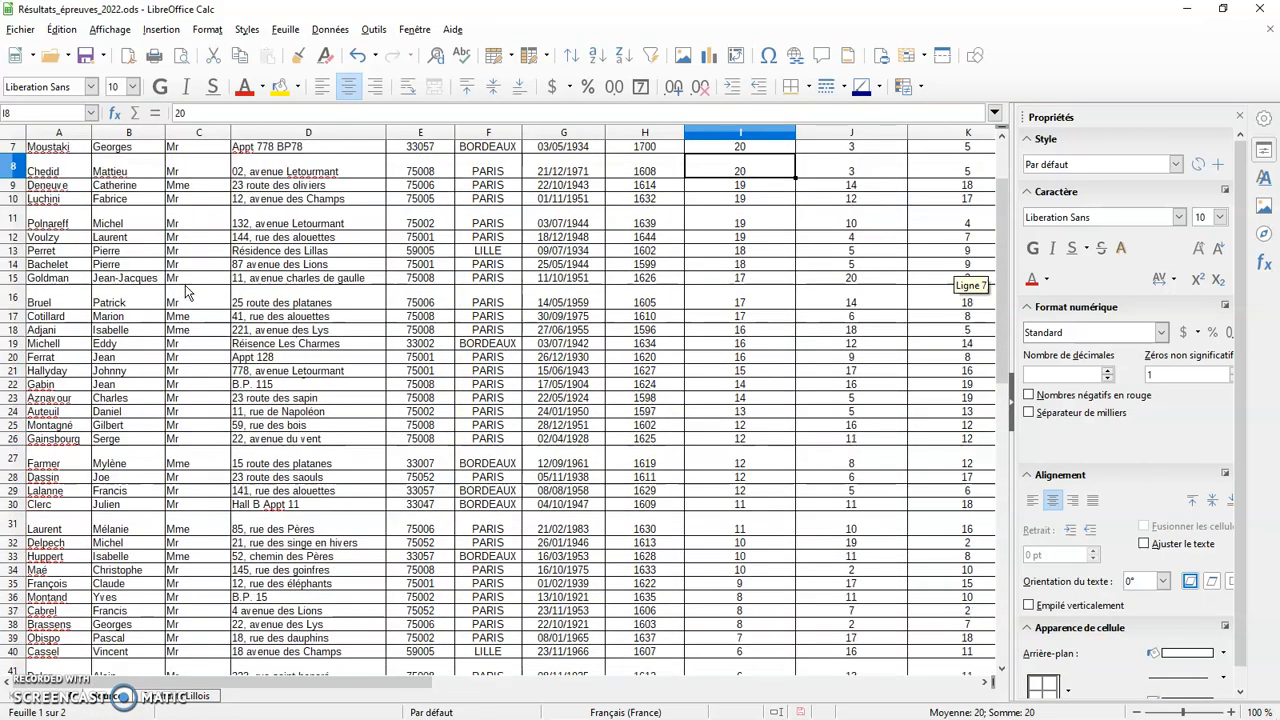
click(196, 694)
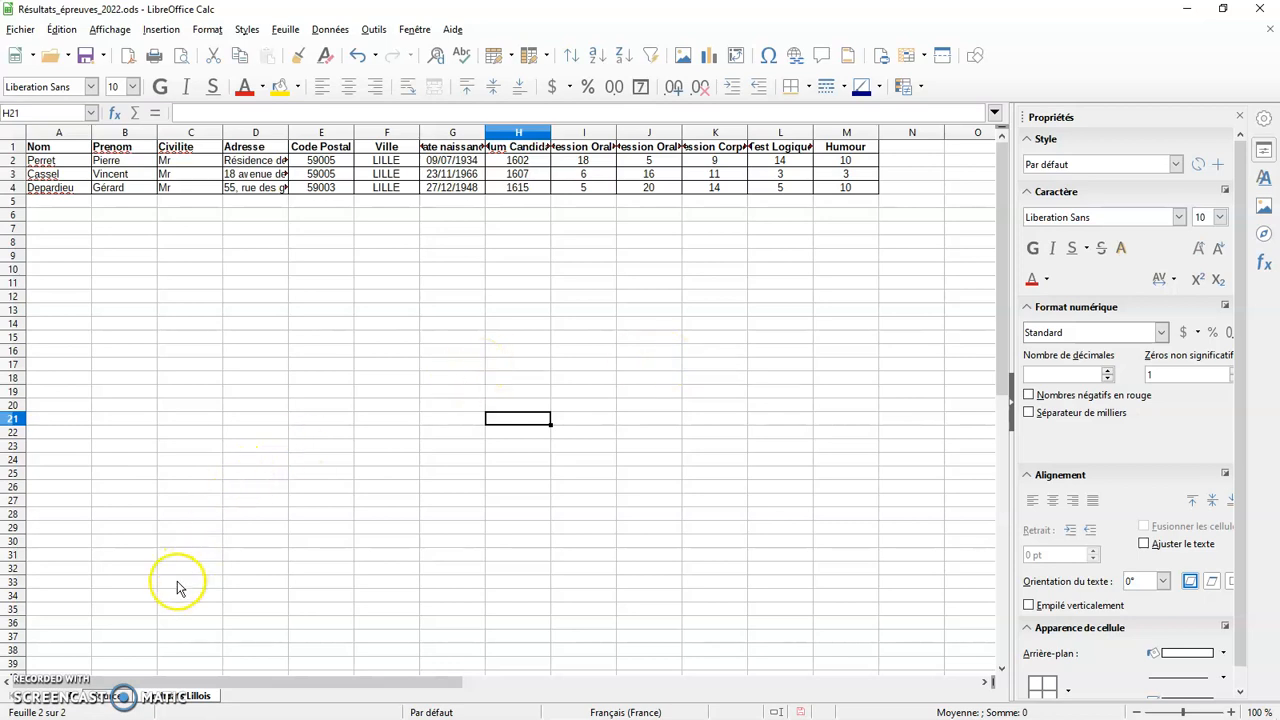
- Add a second criterion, ET Civilite = "mr", to the standard filter of the full candidate table and apply it
click(118, 696)
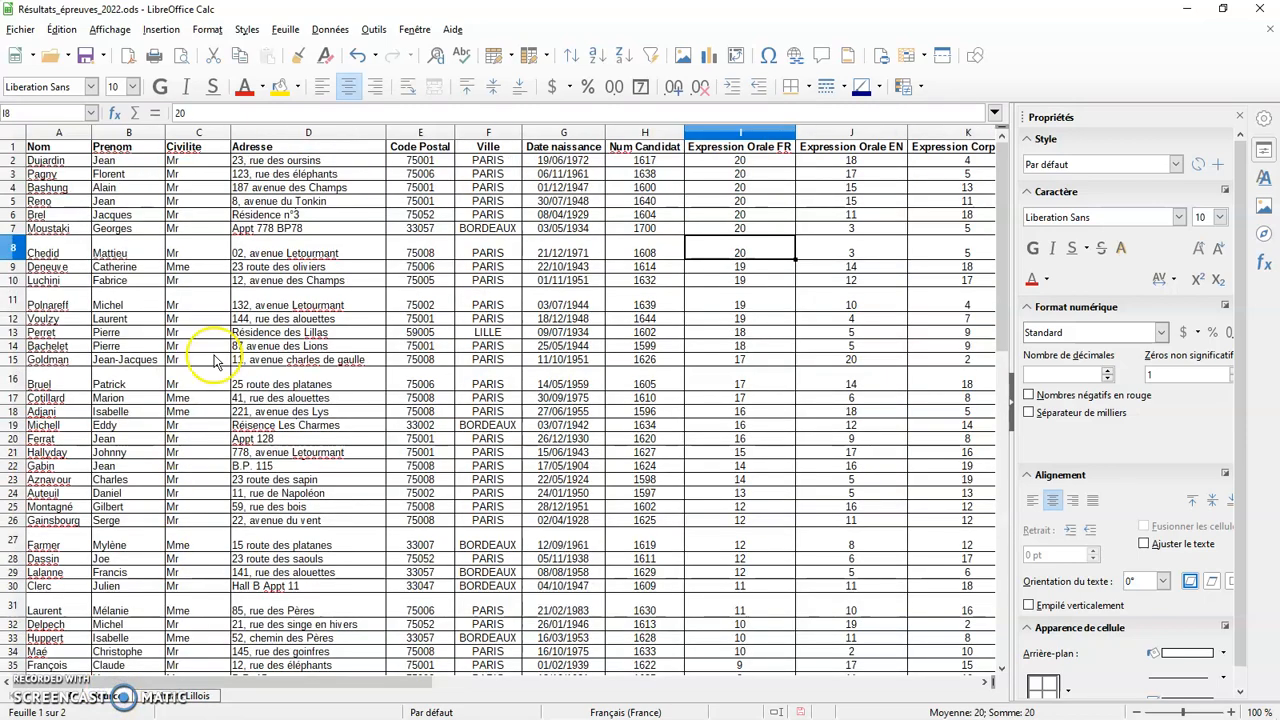
click(329, 29)
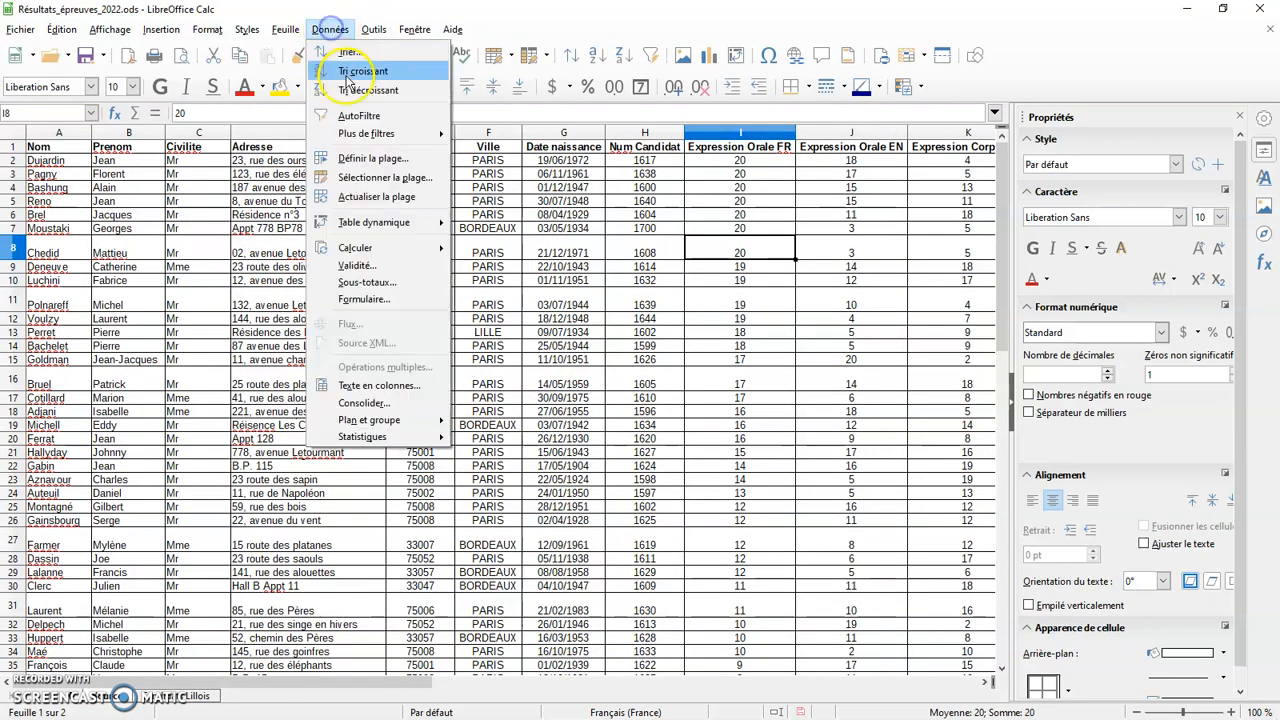
mouse_move(365, 135)
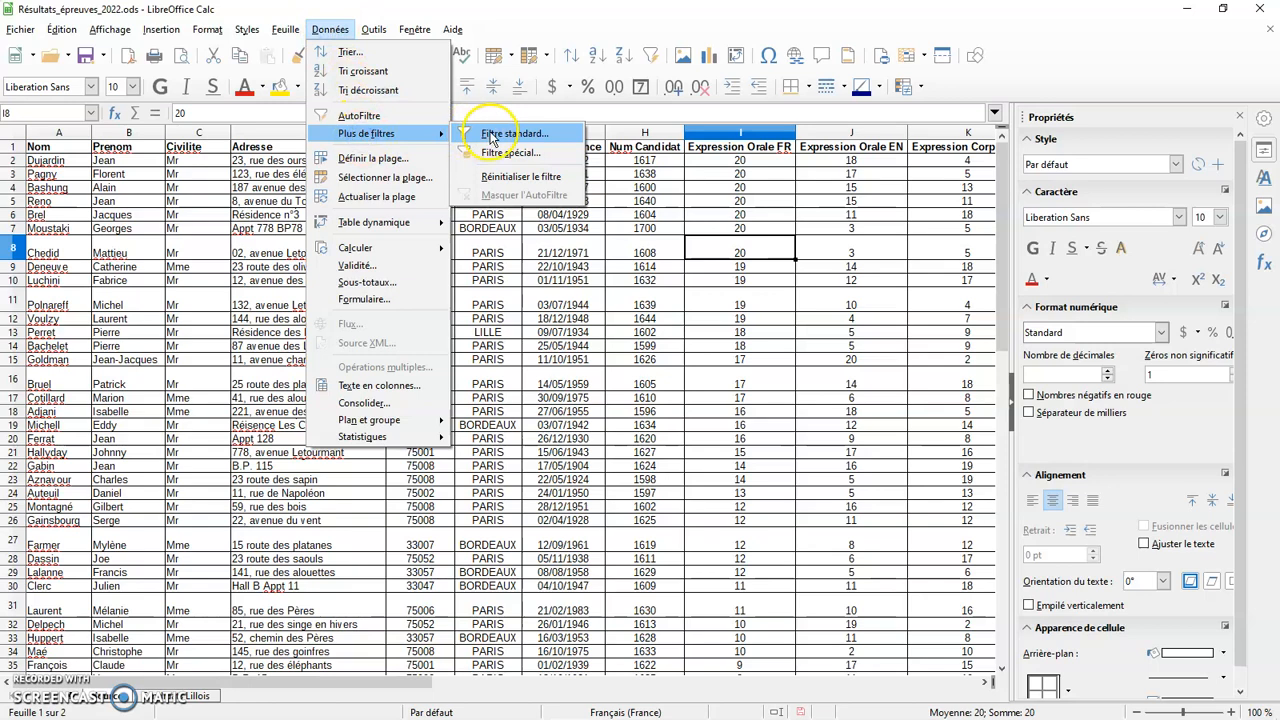
click(487, 134)
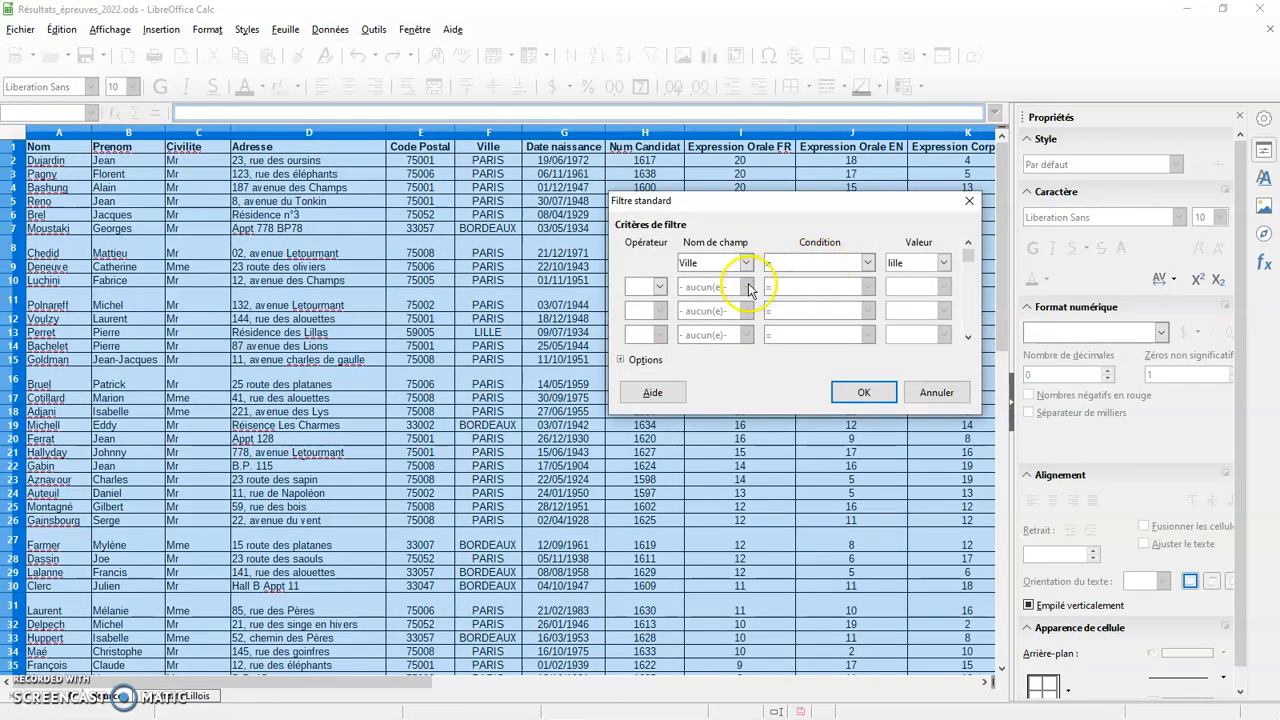
click(660, 292)
click(645, 300)
click(745, 292)
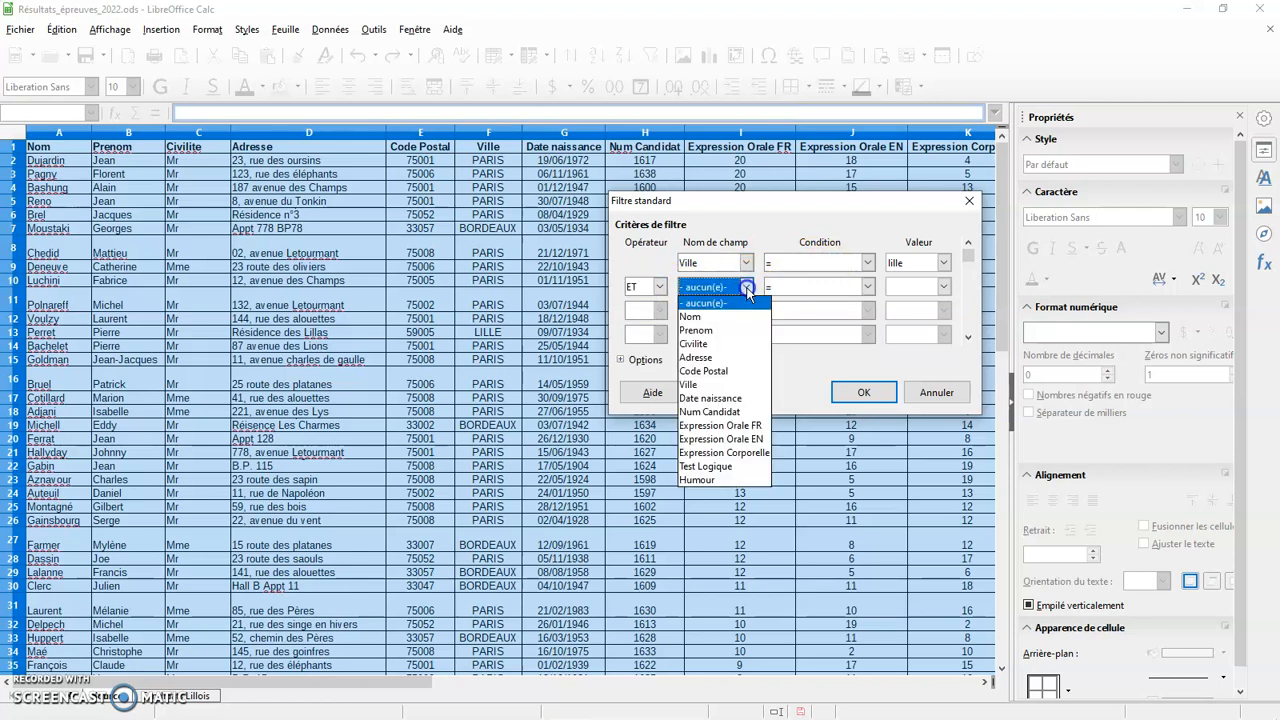
click(718, 340)
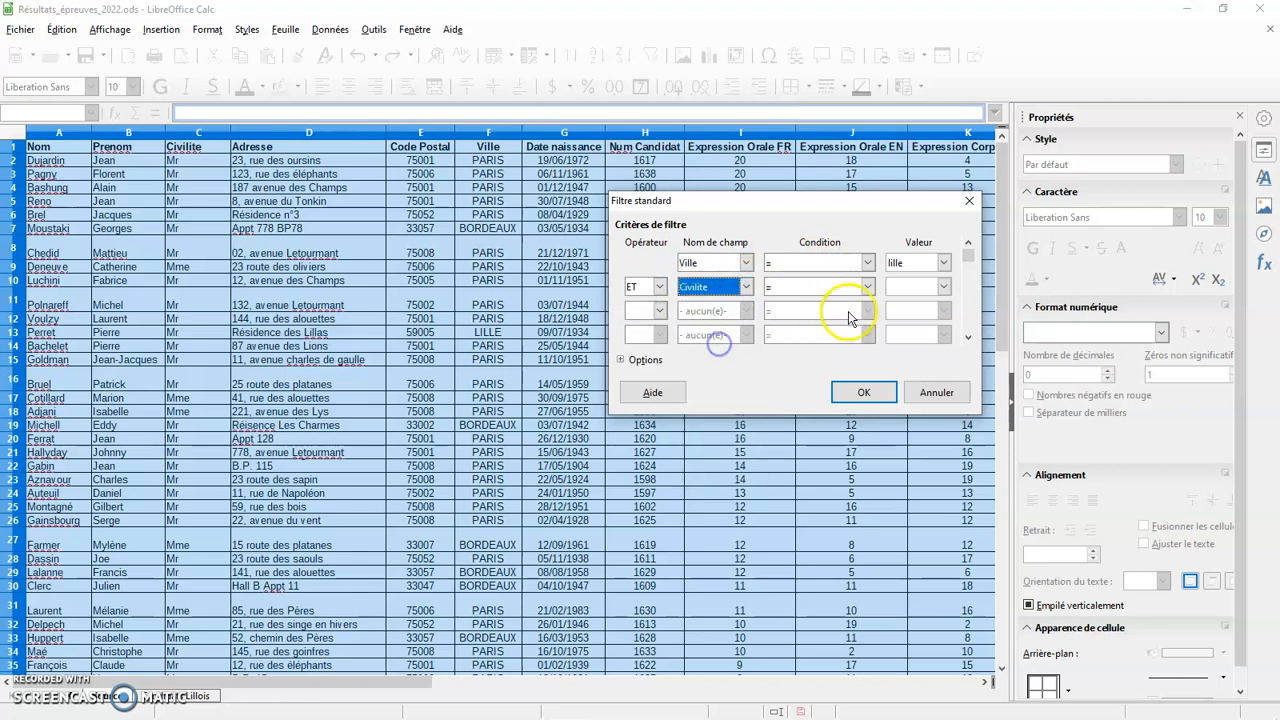
click(907, 287)
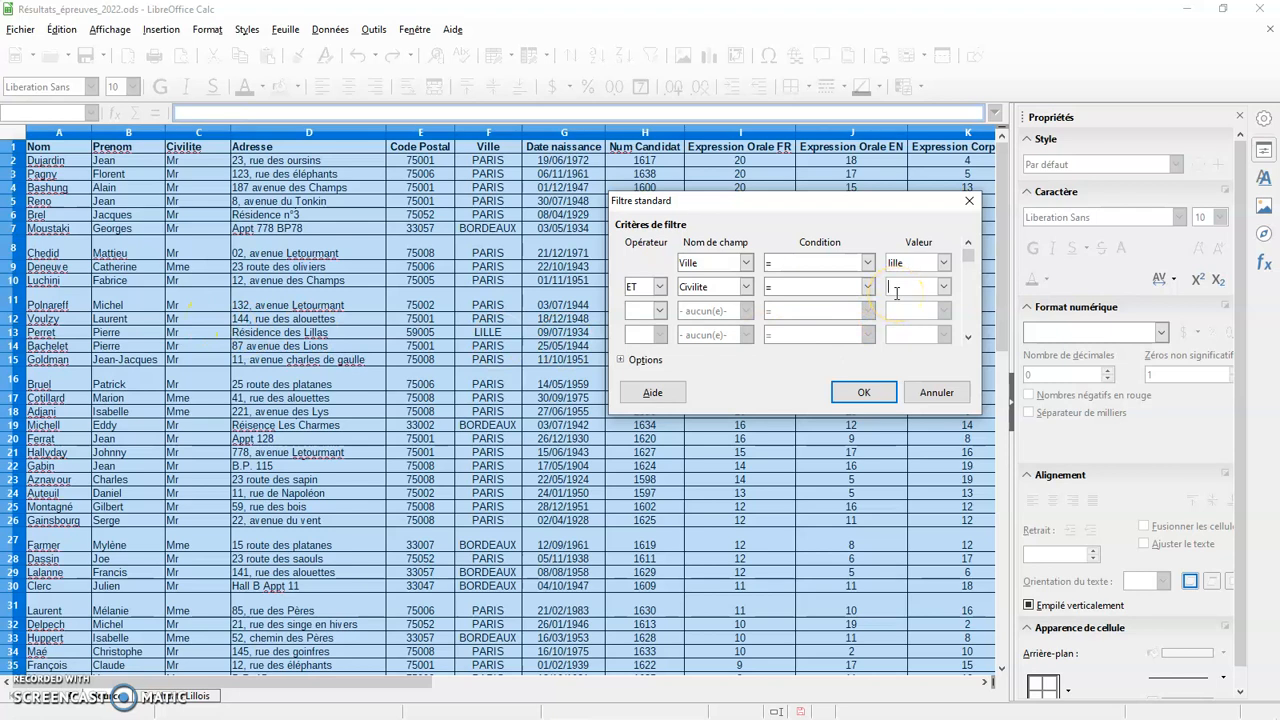
text(mr)
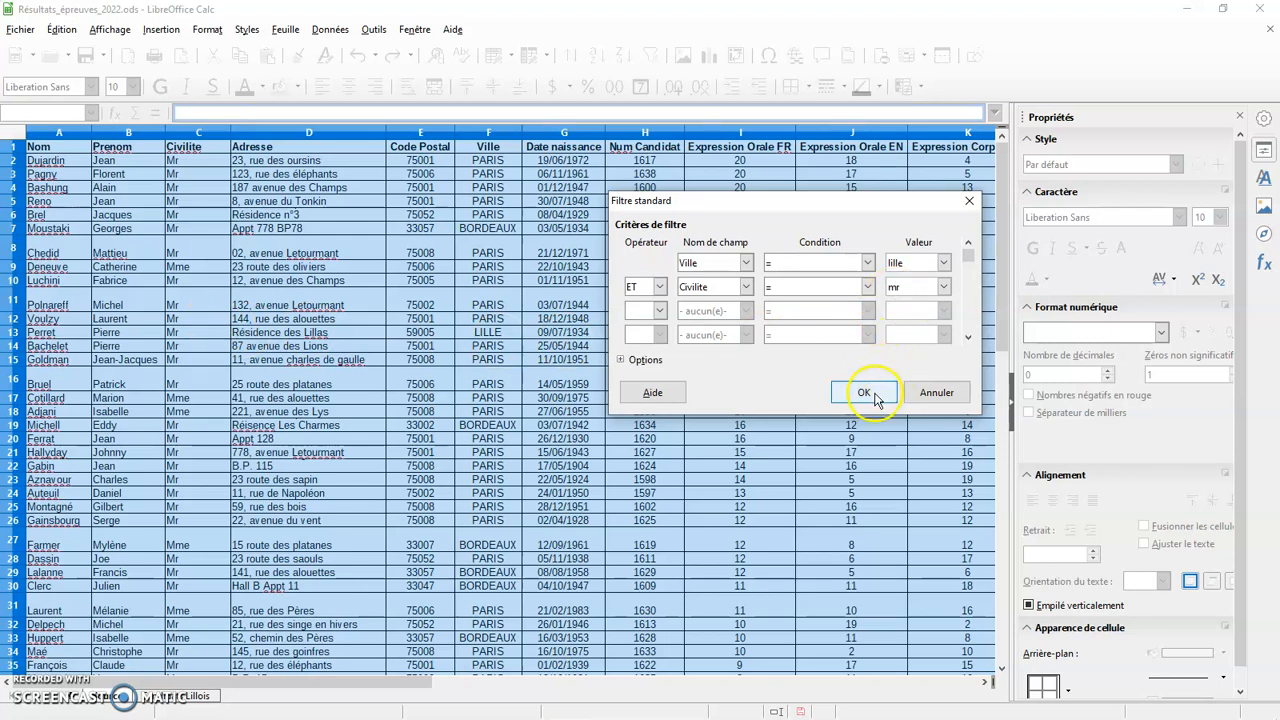
click(868, 394)
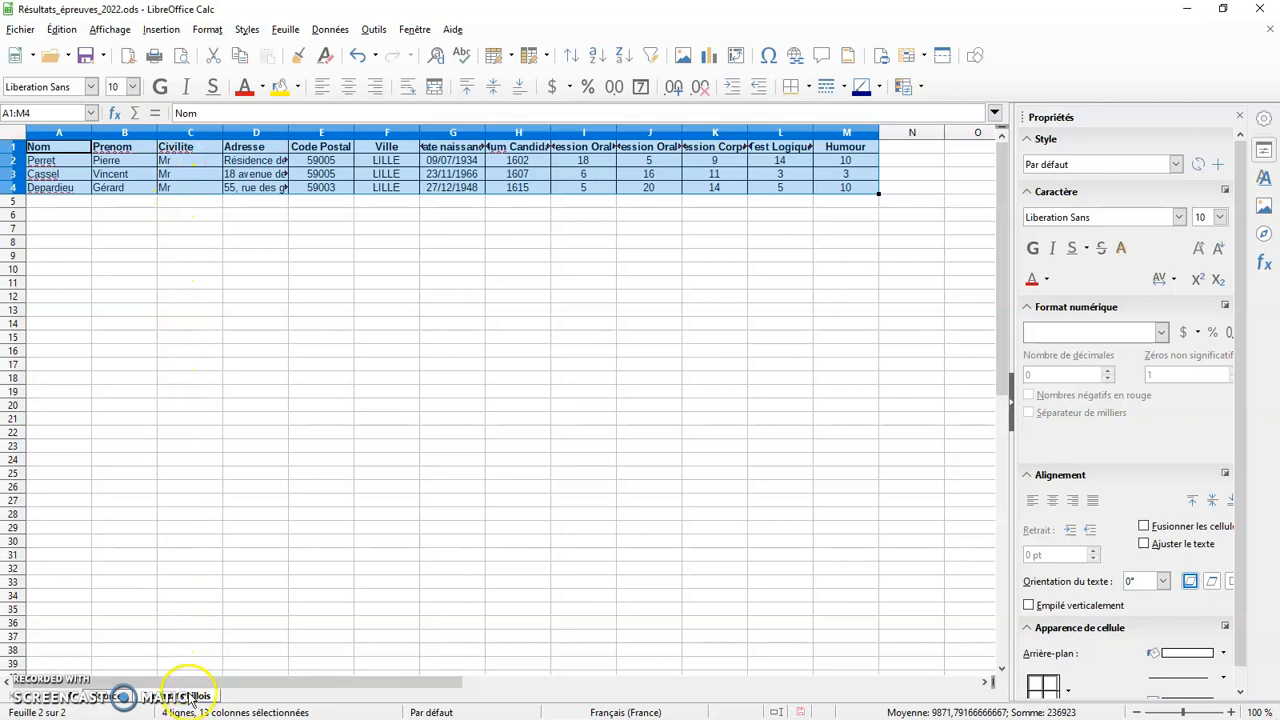
click(334, 31)
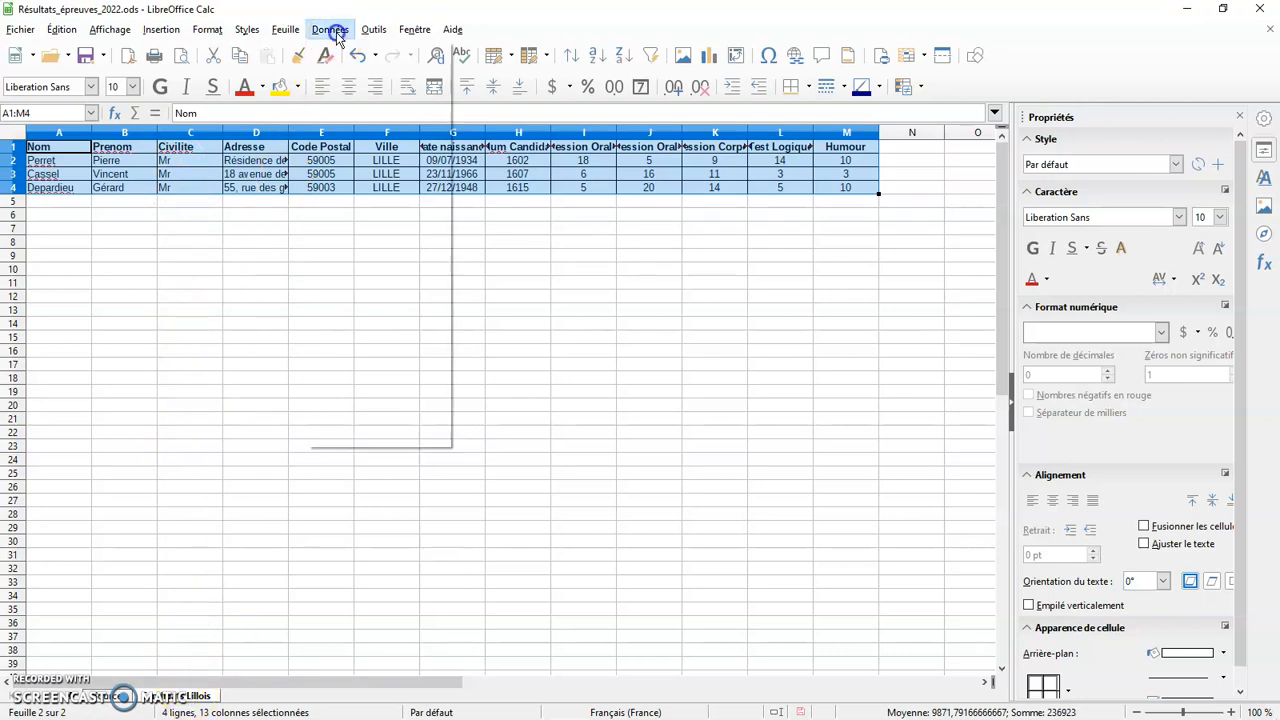
mouse_move(371, 131)
click(510, 132)
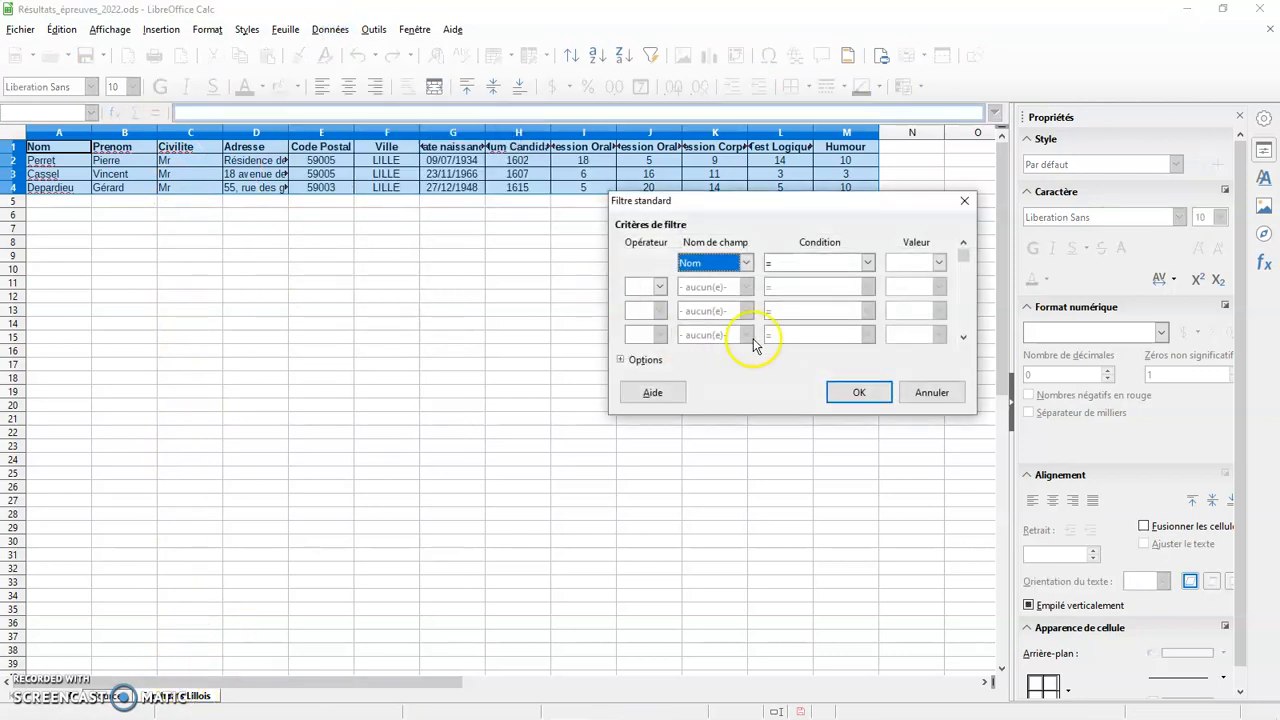
click(620, 361)
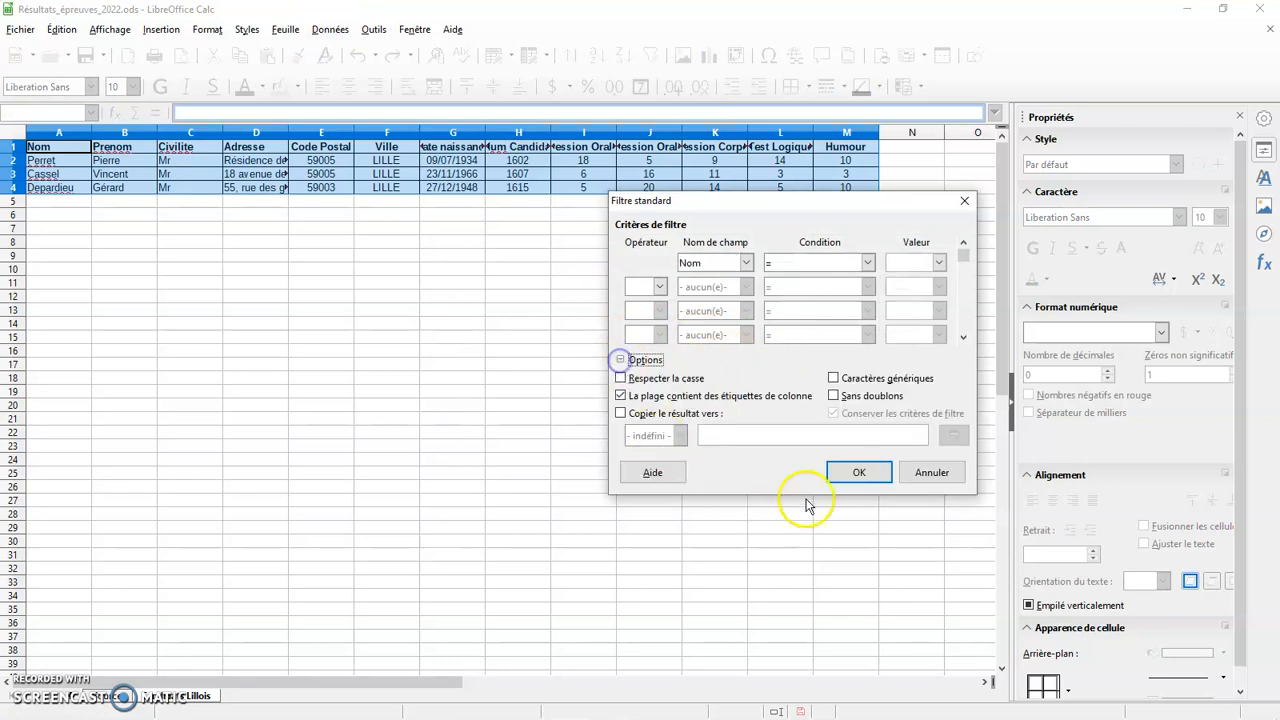
click(621, 414)
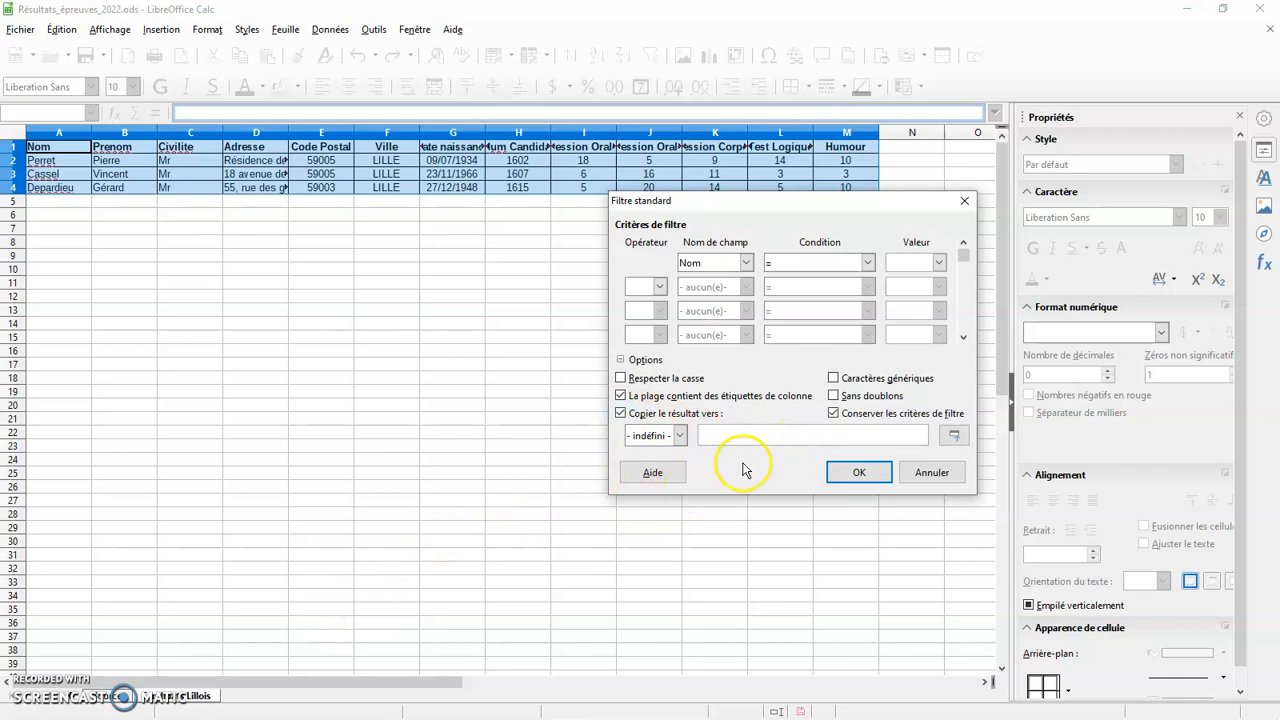
click(909, 472)
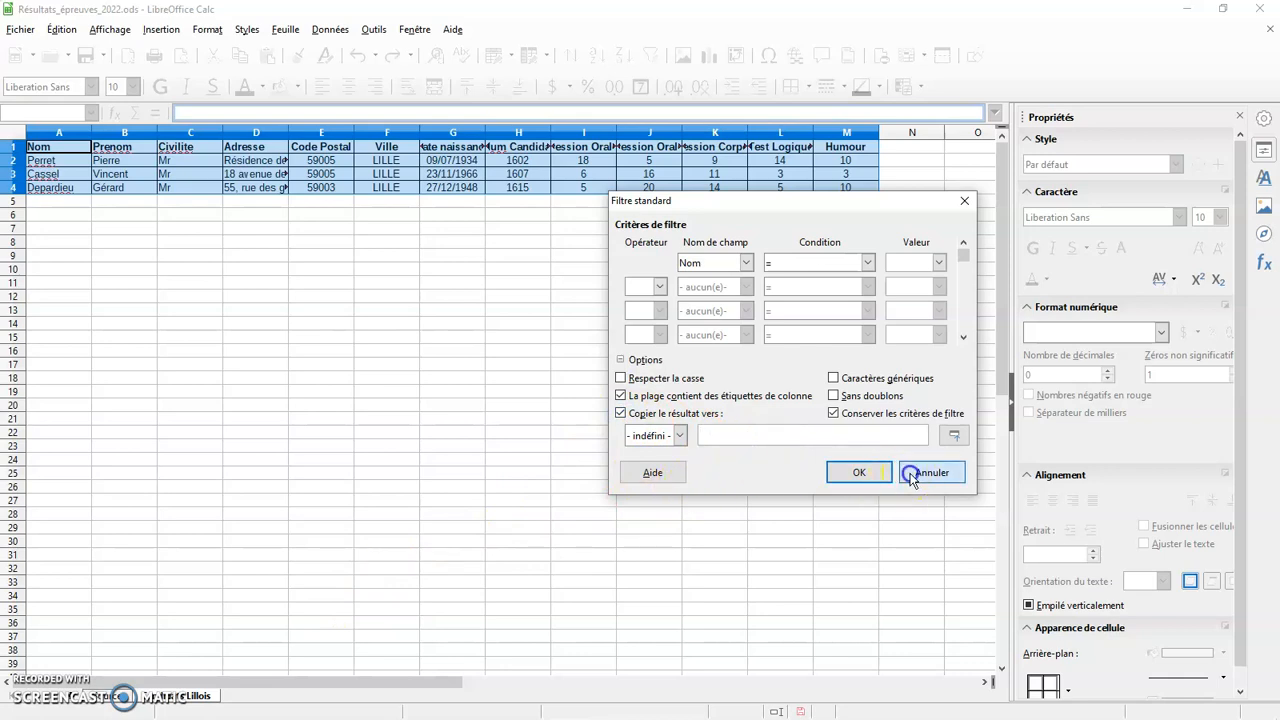
- Reopen the standard filter from the full candidate table, check its copy destination in the options, and reapply it
click(125, 694)
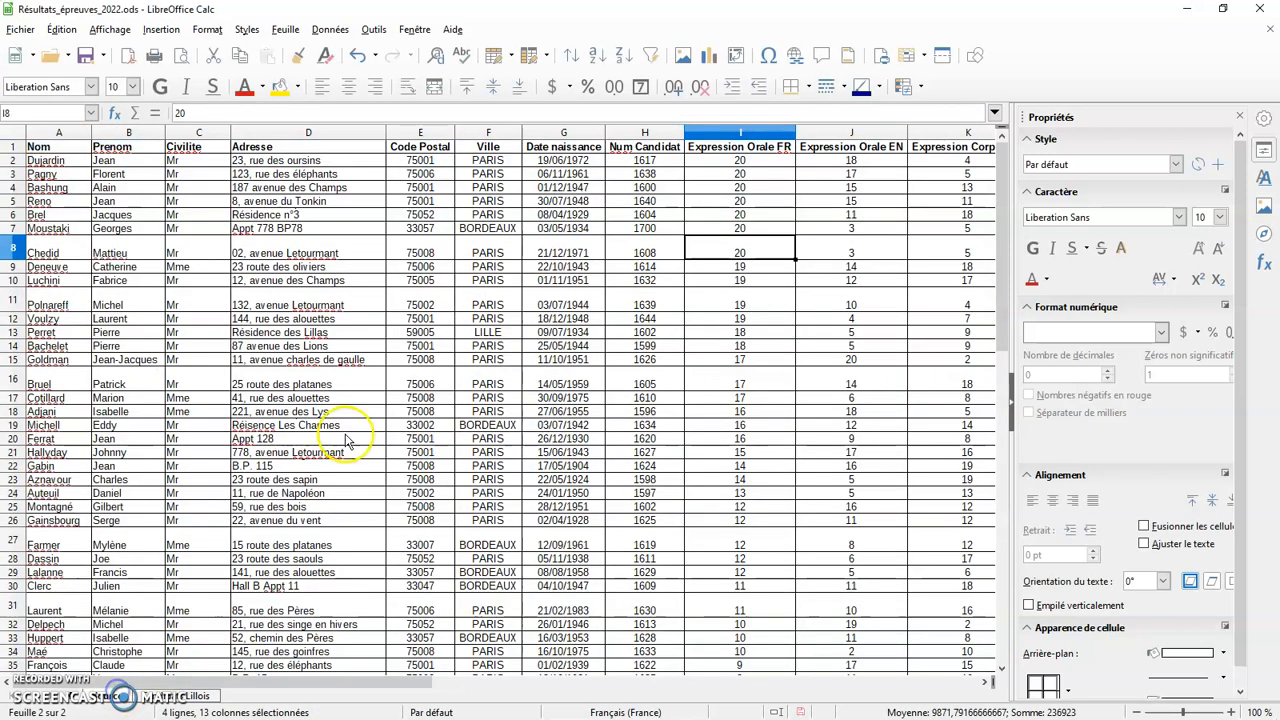
click(325, 31)
mouse_move(366, 133)
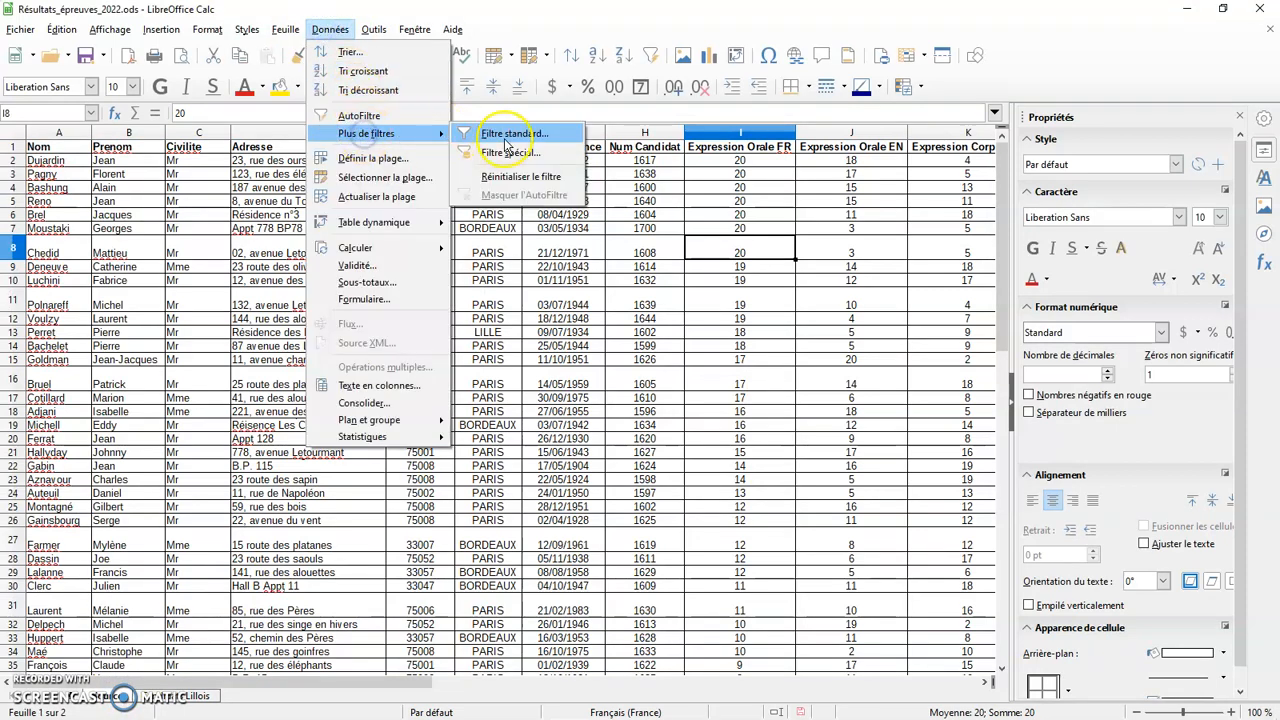
click(508, 136)
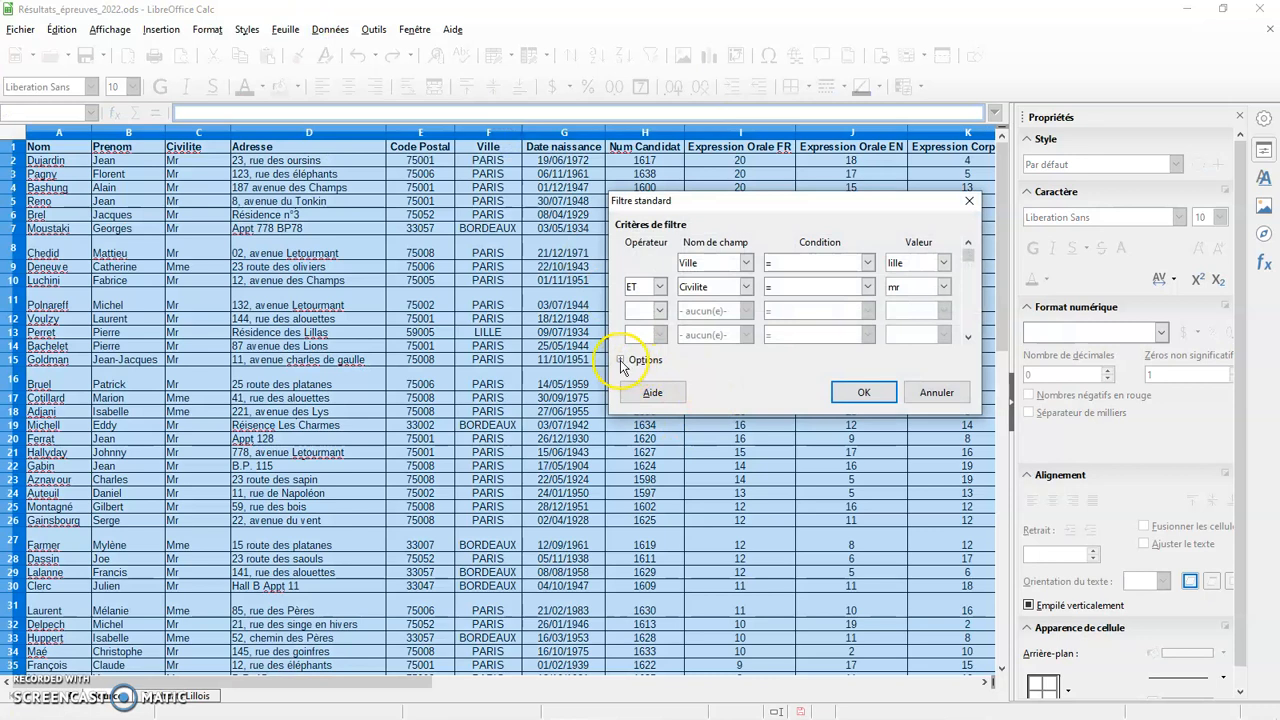
click(621, 360)
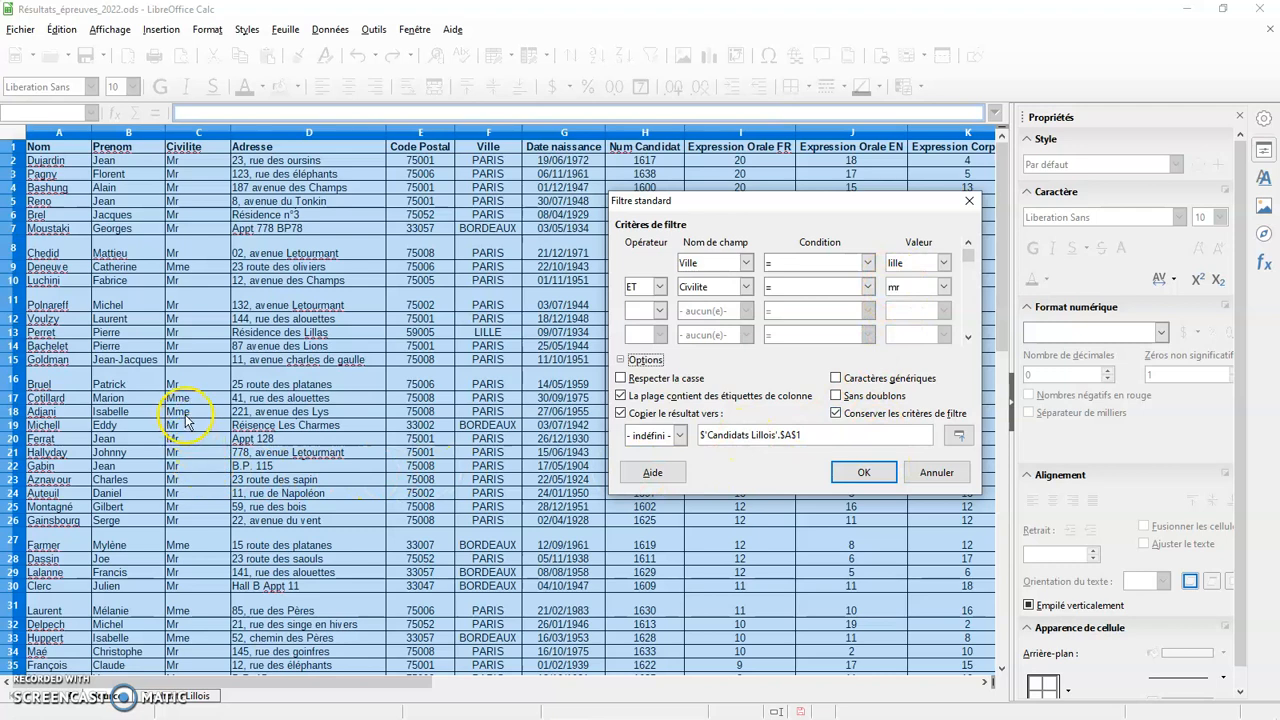
click(845, 472)
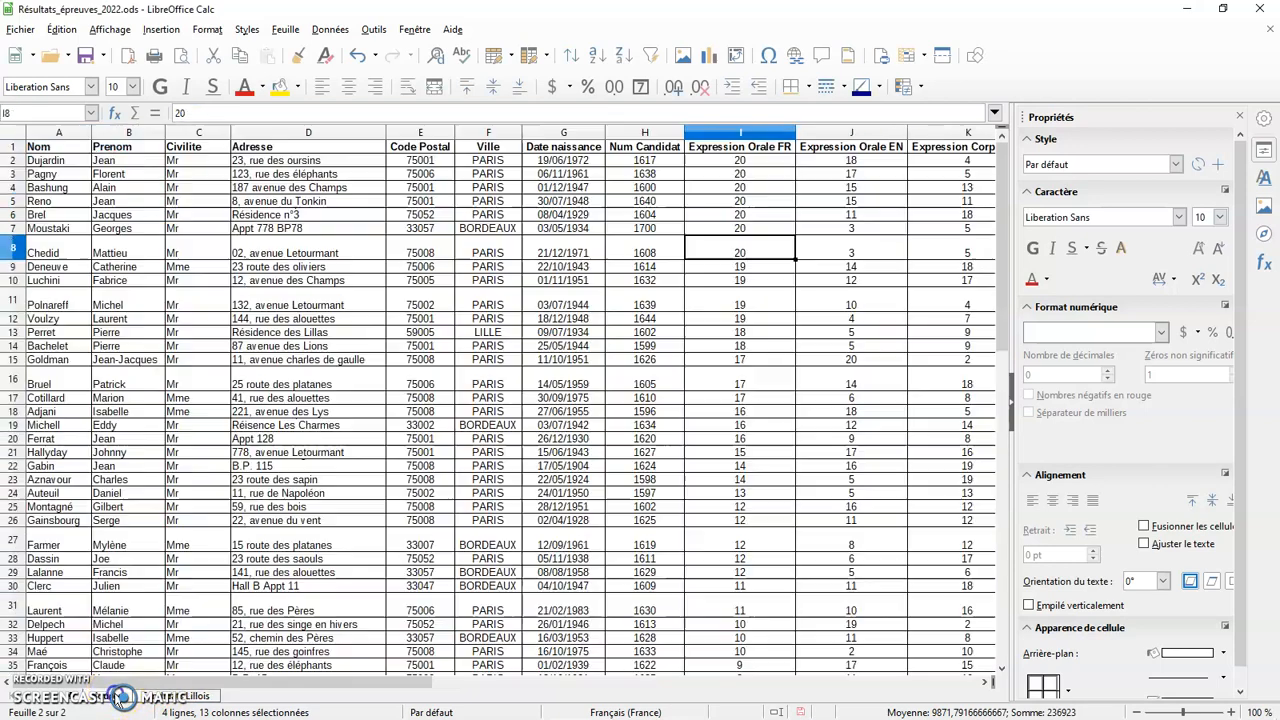
- Reopen the full candidate table's standard filter, explore the ET and OU operators for a third criterion, check the options, and cancel
click(120, 695)
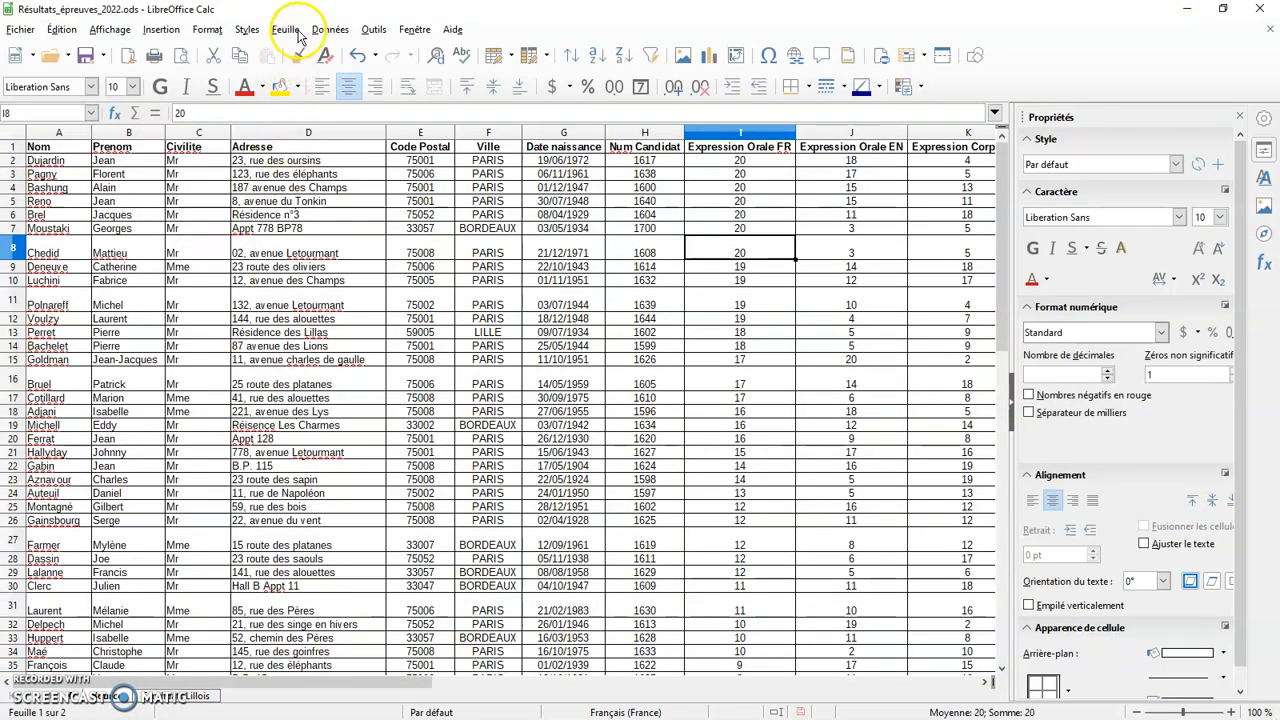
click(330, 29)
mouse_move(352, 135)
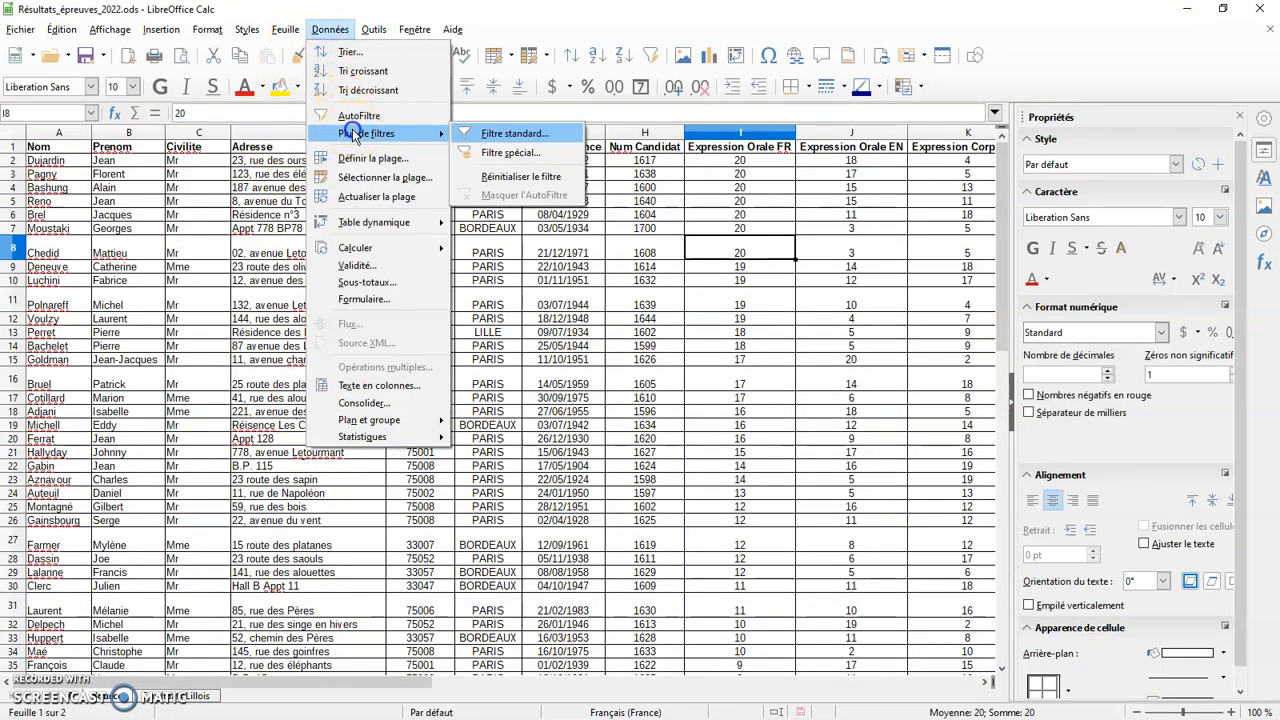
click(500, 134)
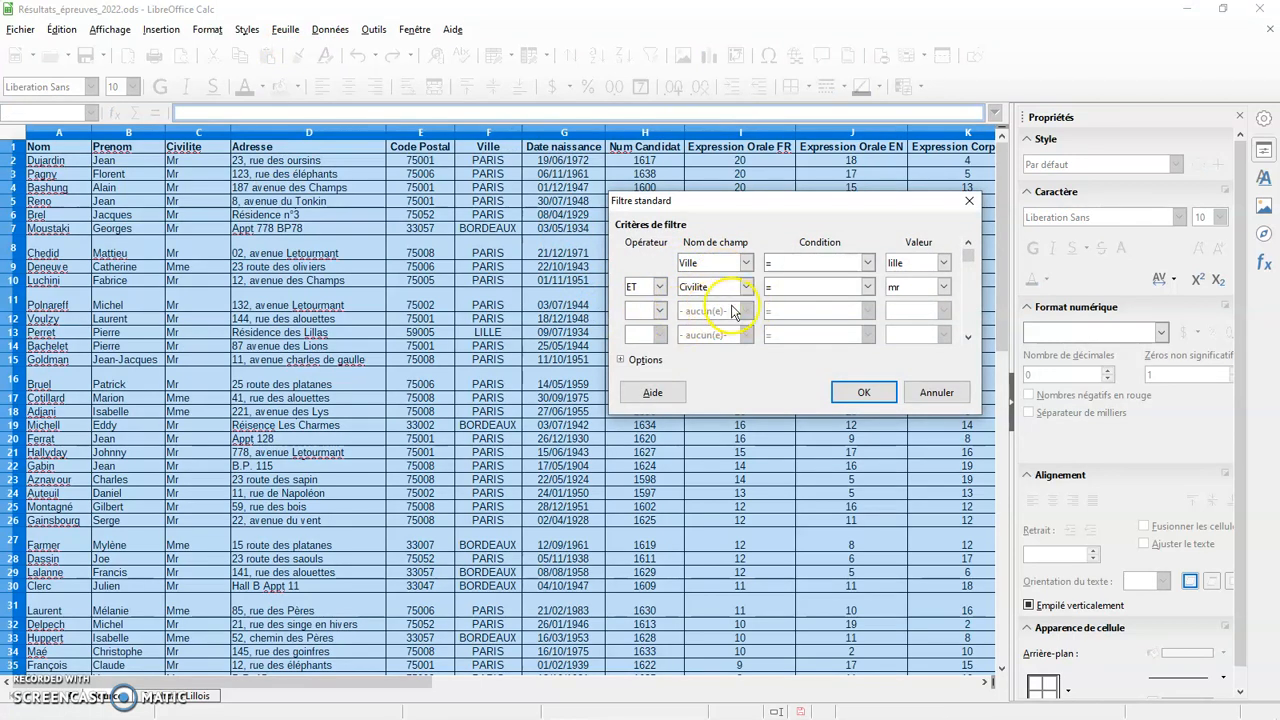
click(660, 312)
click(645, 327)
click(658, 312)
click(640, 340)
click(658, 312)
click(645, 327)
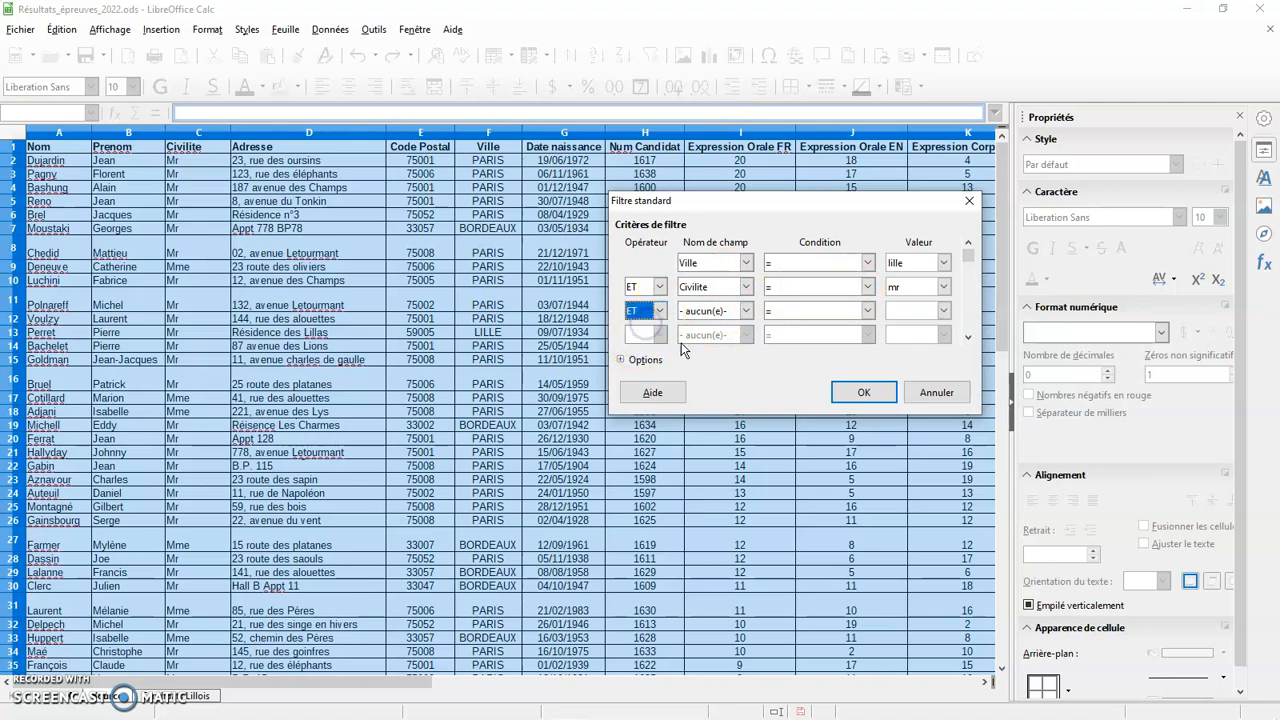
click(620, 360)
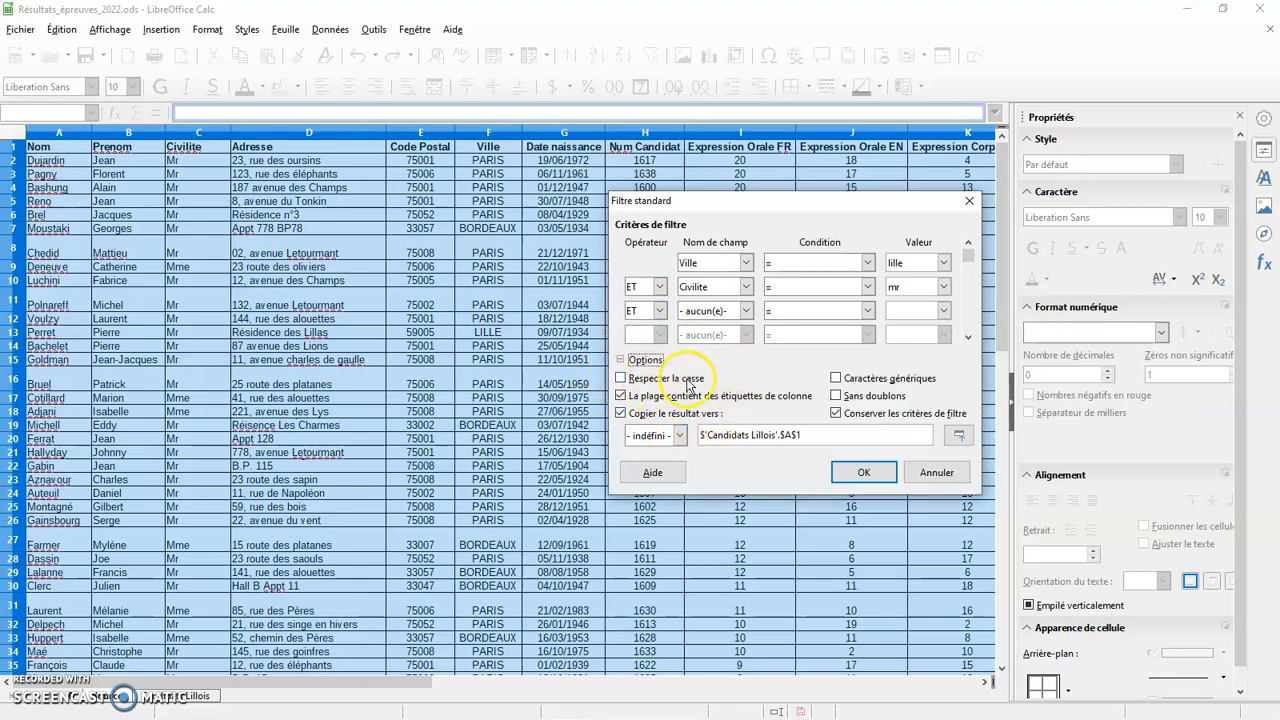
click(932, 472)
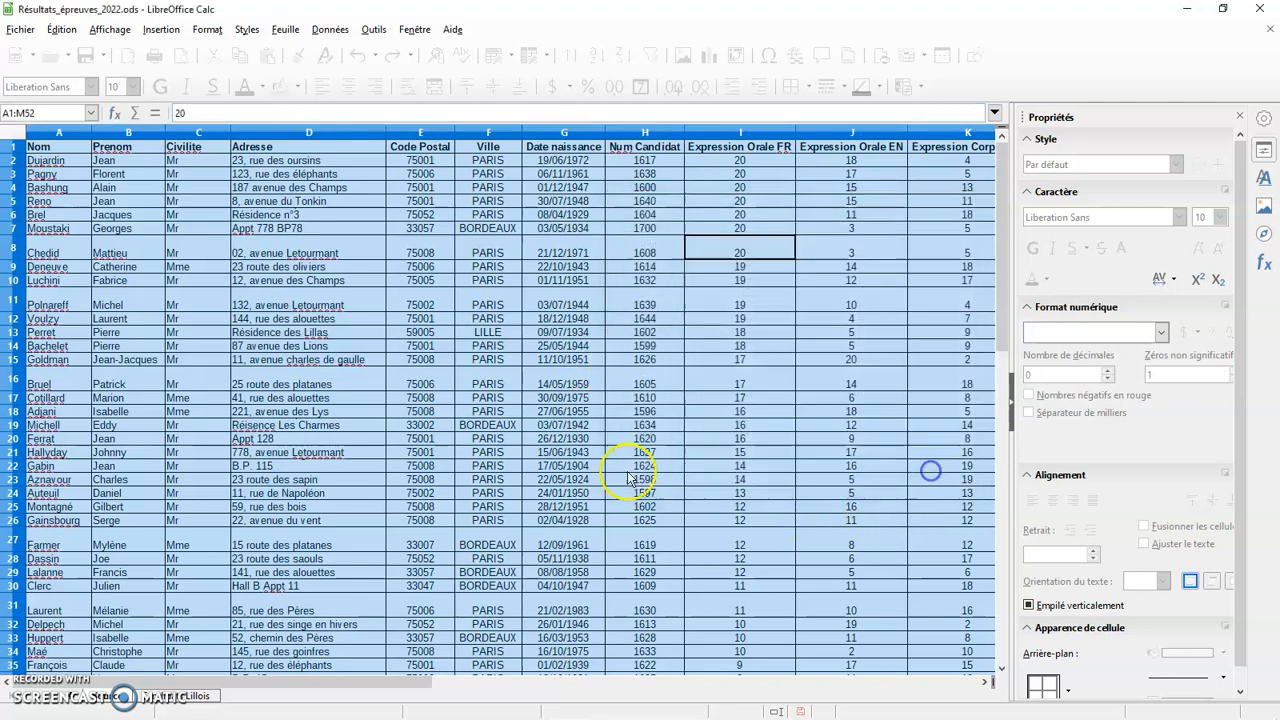
- Compare the filtered candidates on the "Candidats Lillois" sheet with the full candidate table
click(197, 695)
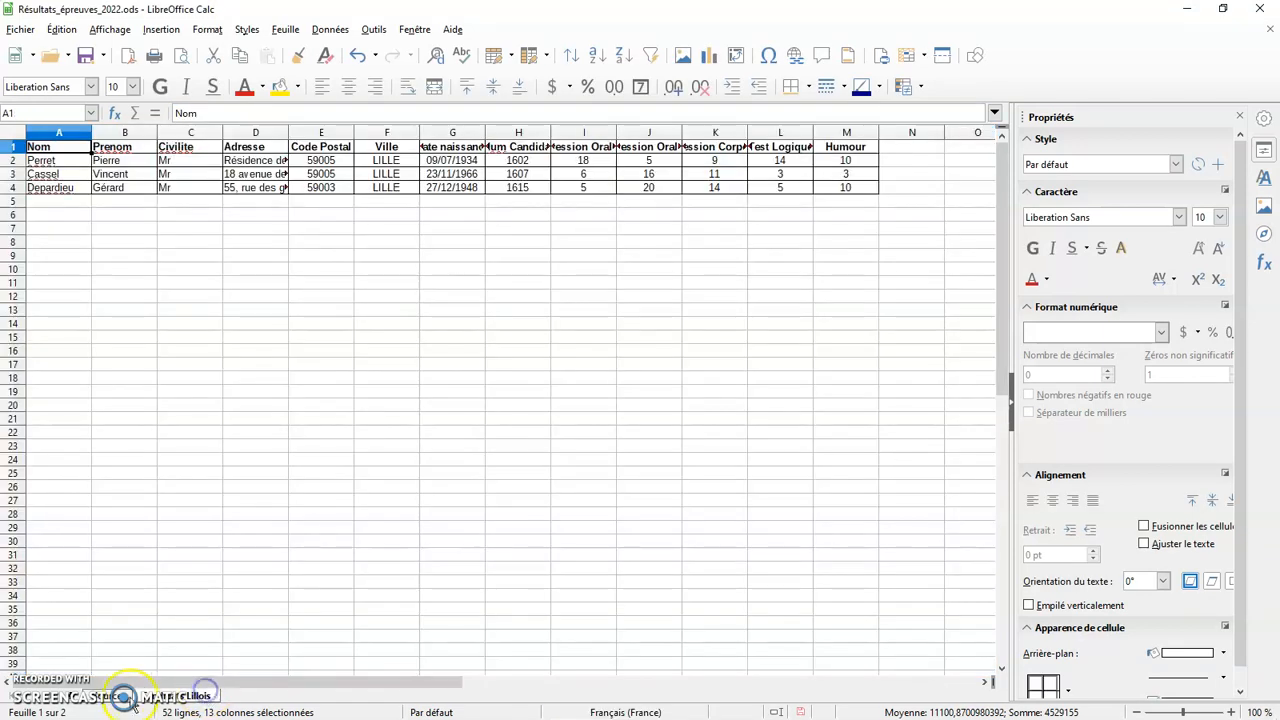
click(128, 696)
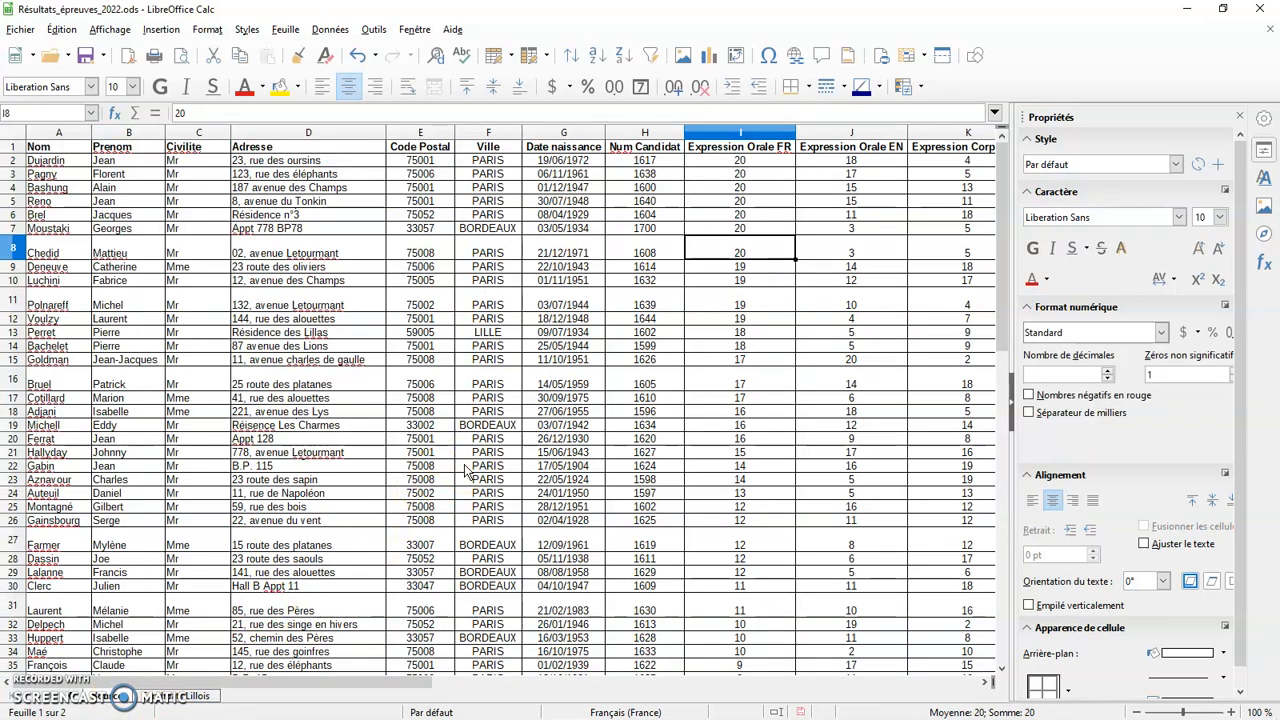
click(188, 695)
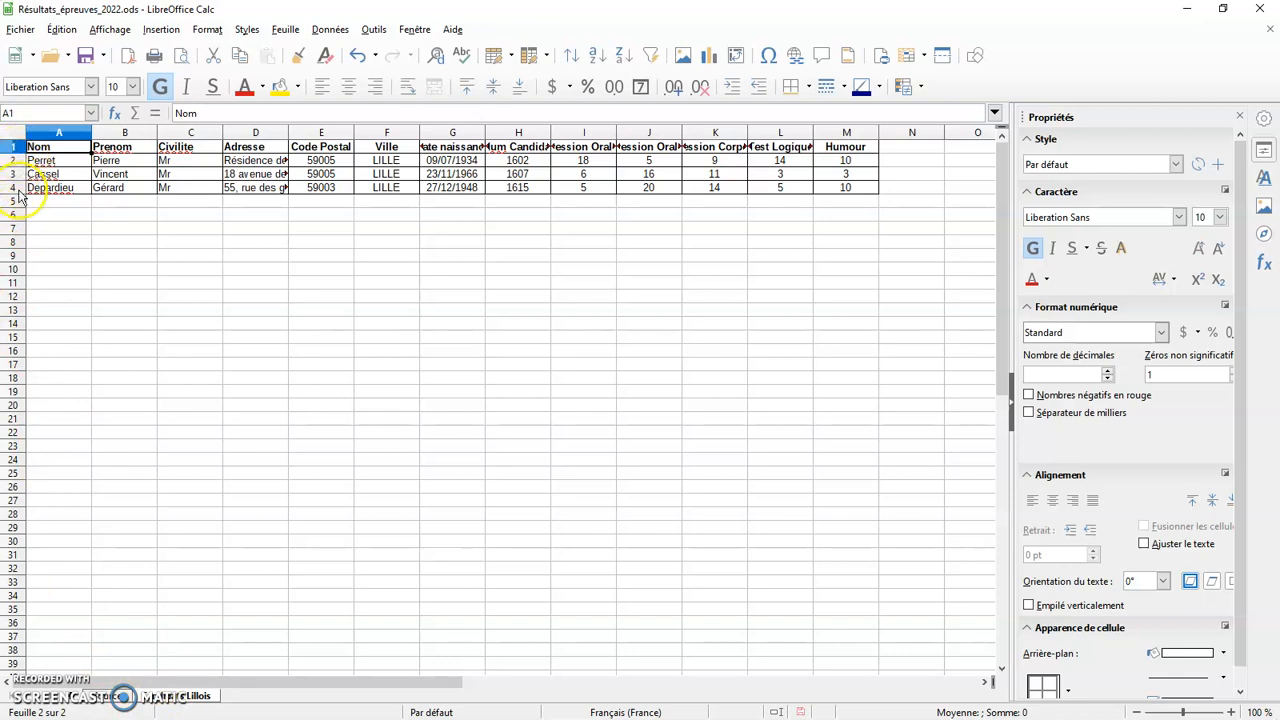
click(120, 695)
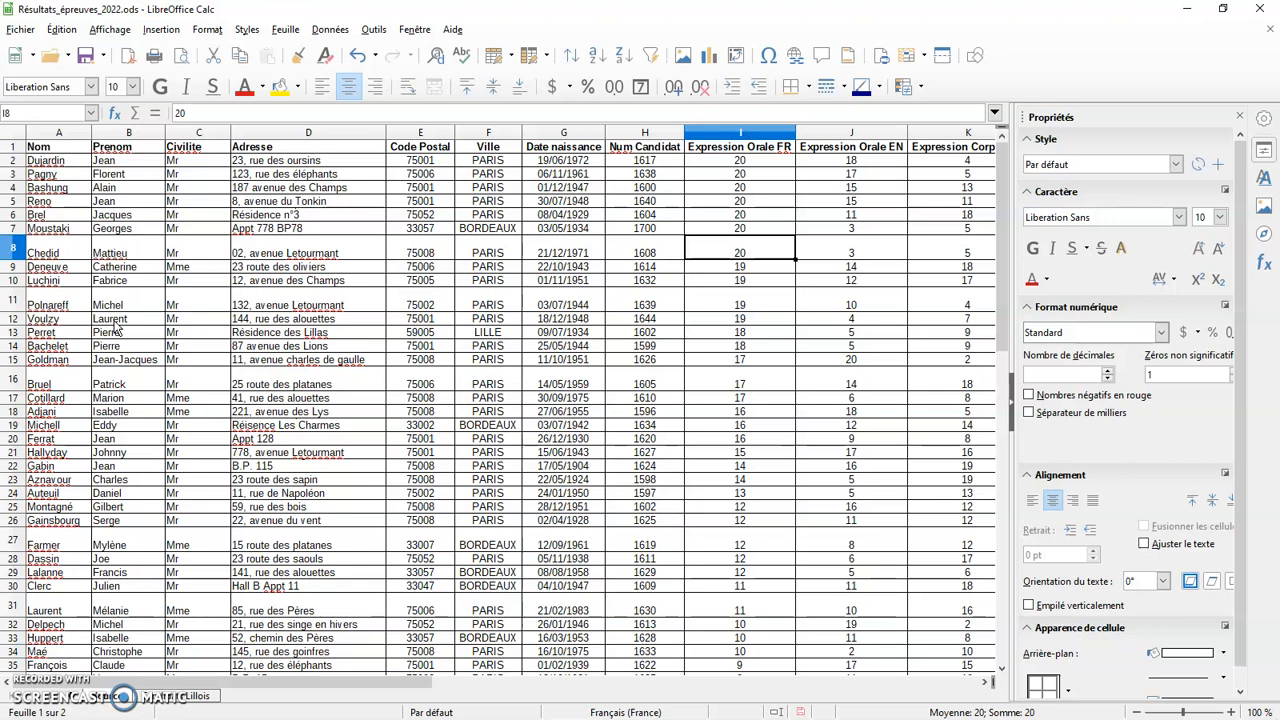
- Try to enable the AutoFilter from a cell inside the full candidate table
click(812, 382)
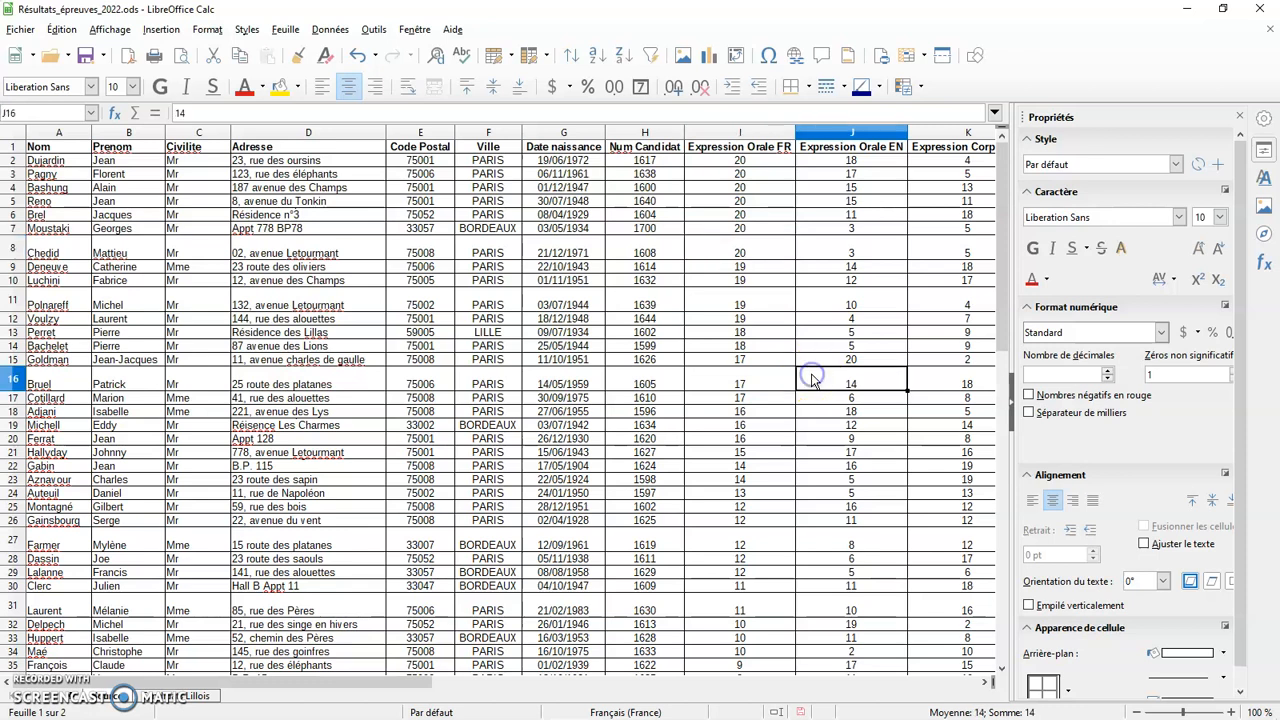
click(330, 29)
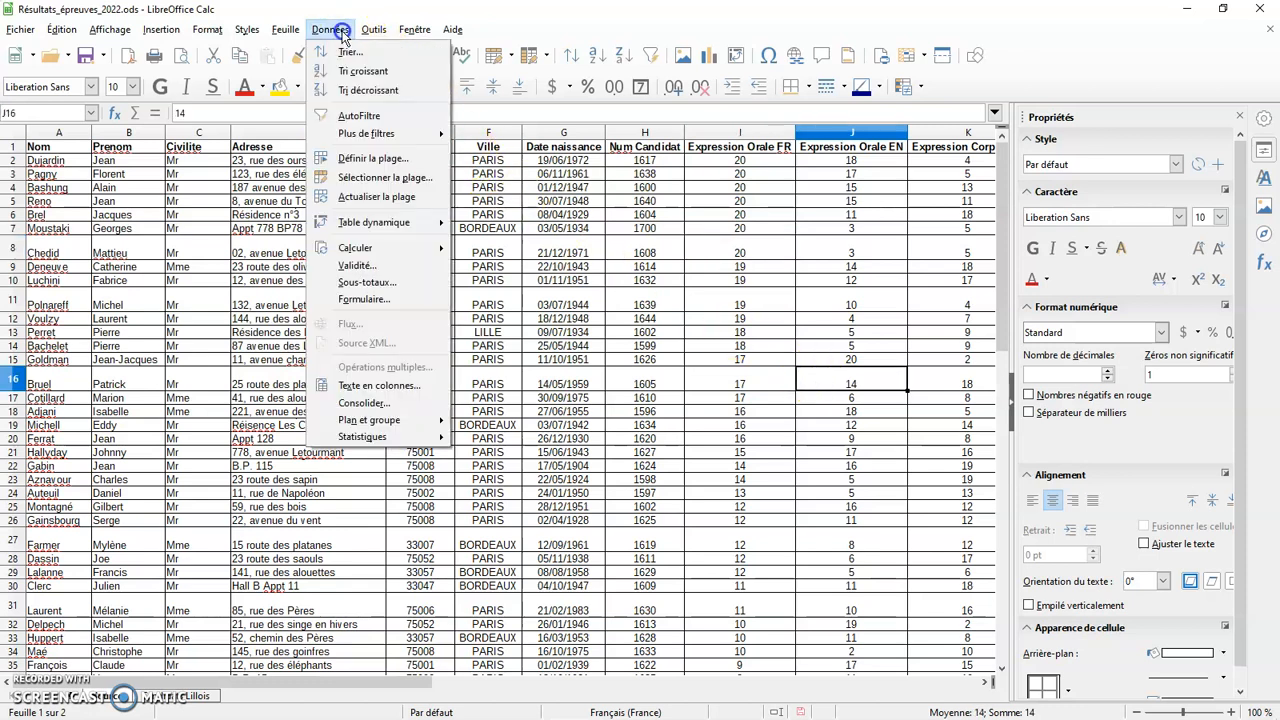
click(358, 116)
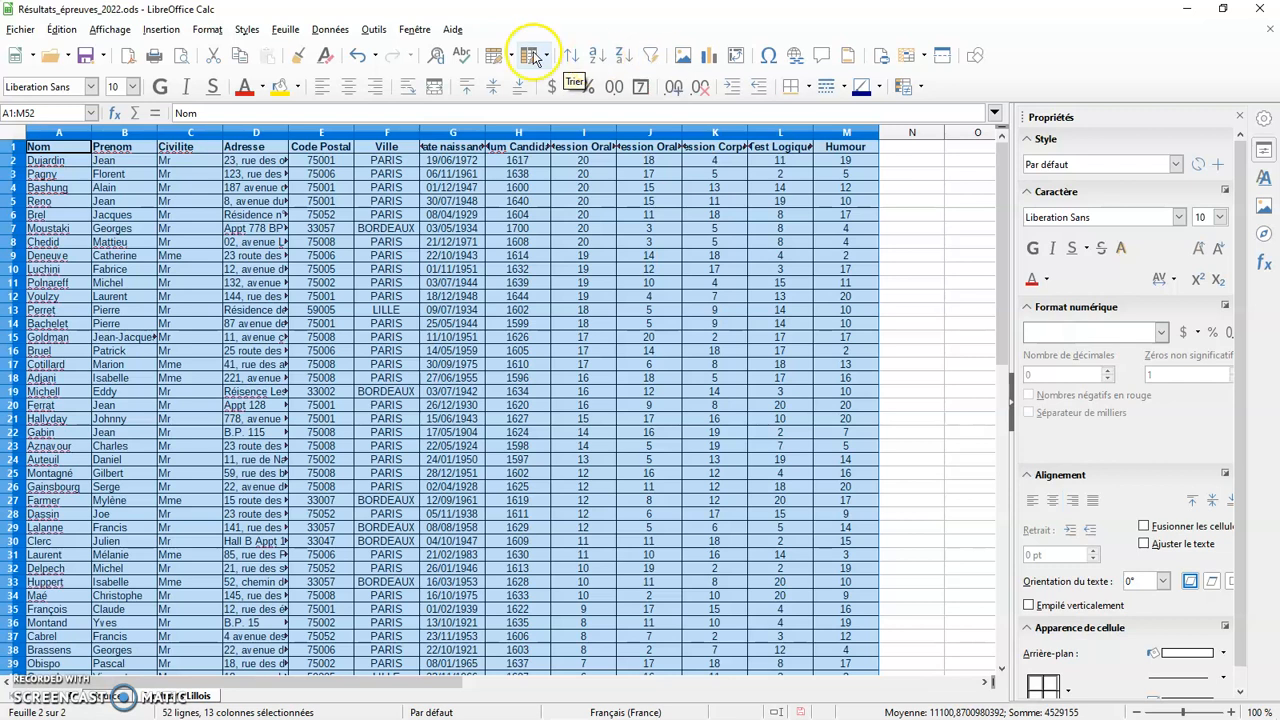
- Check the standard filter options for the table on "Candidats Lillois", including the column labels setting, then cancel and deselect the table
click(330, 29)
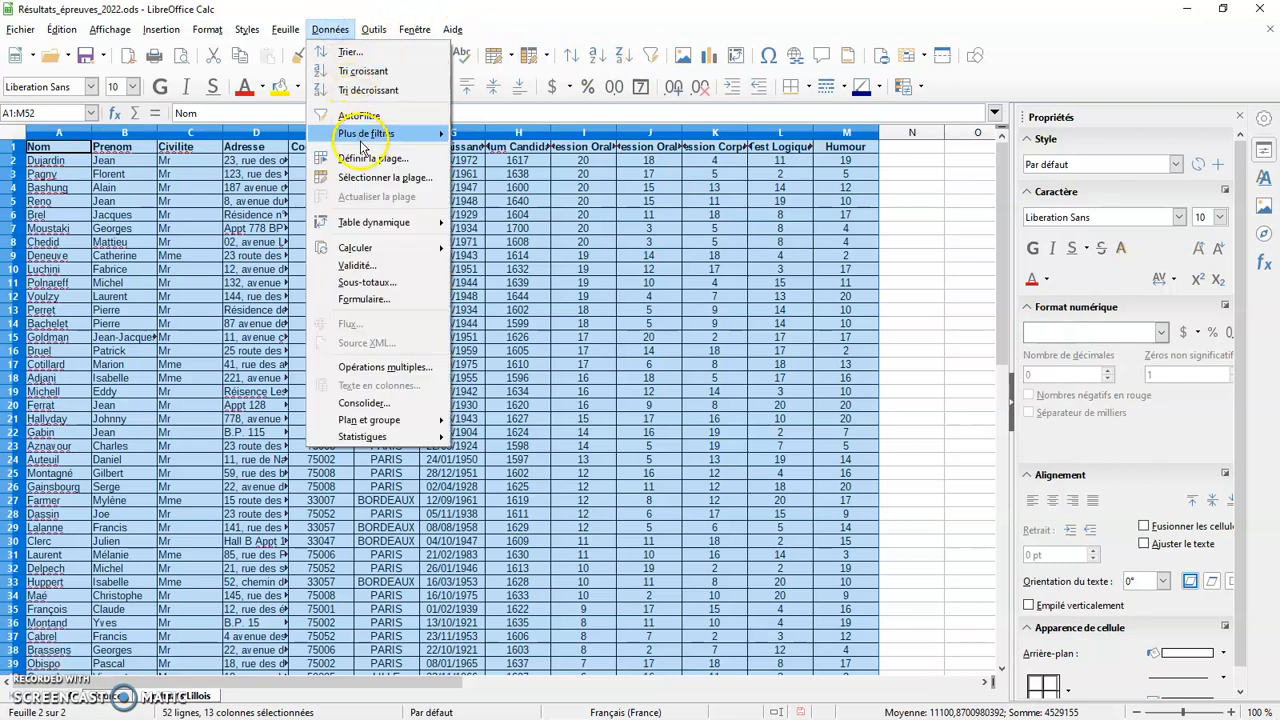
click(358, 133)
click(510, 134)
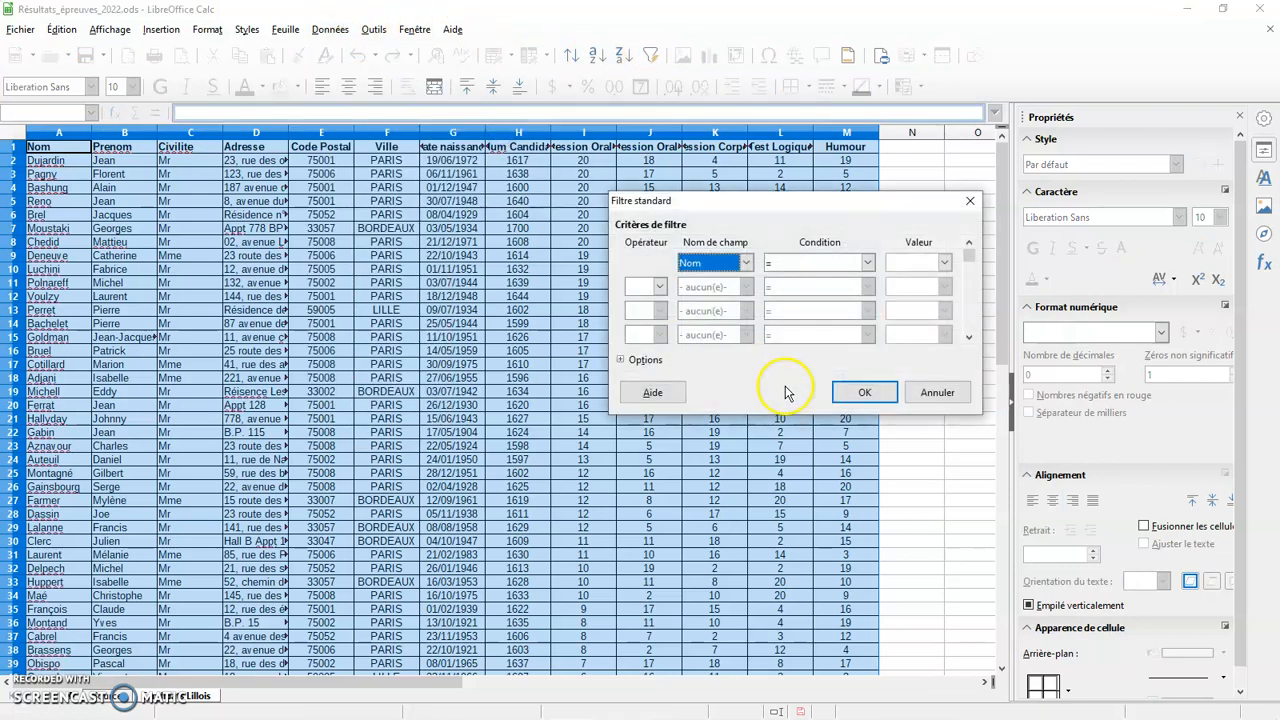
click(620, 360)
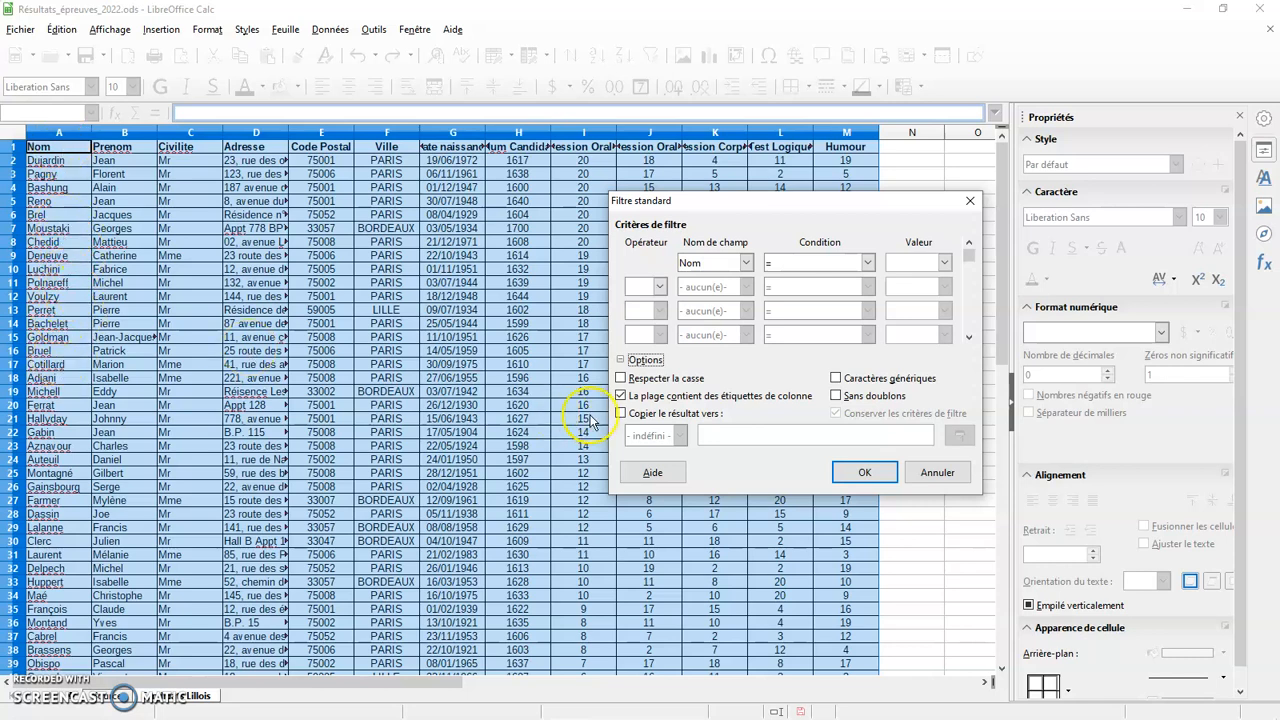
click(620, 396)
click(620, 396)
click(926, 478)
click(583, 323)
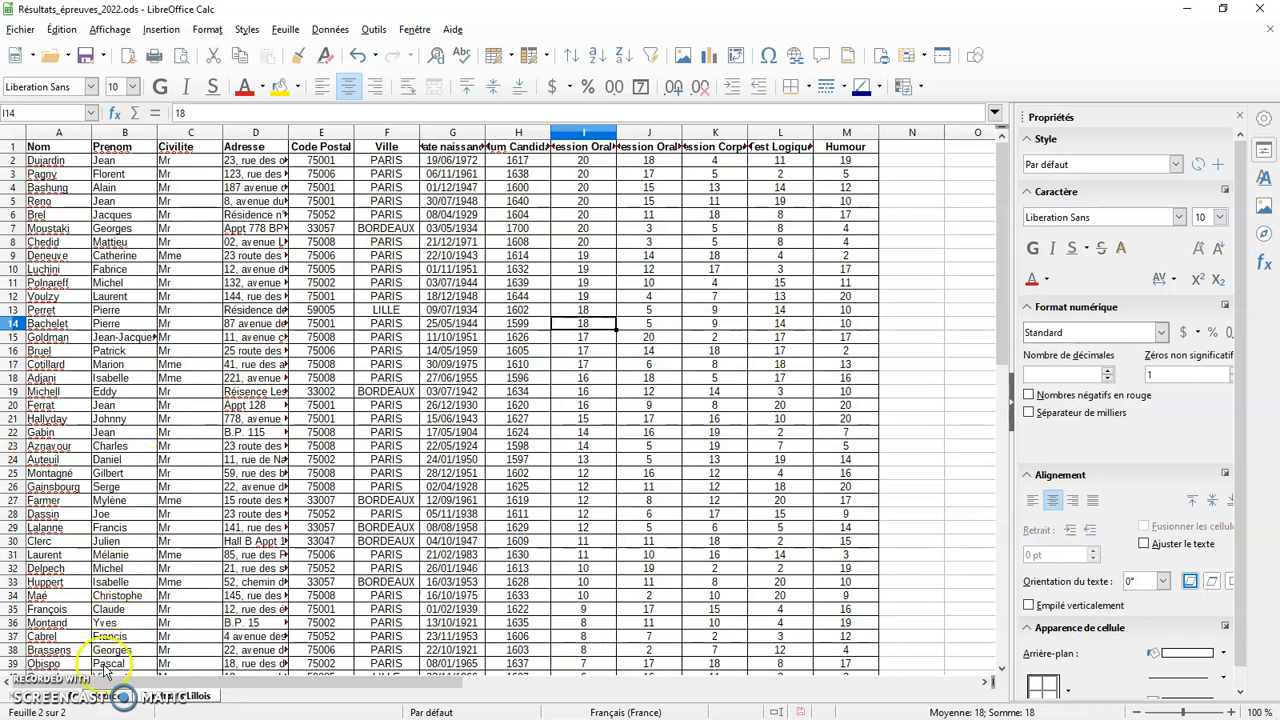
- Return to the full candidate table and turn on its AutoFilter
click(118, 697)
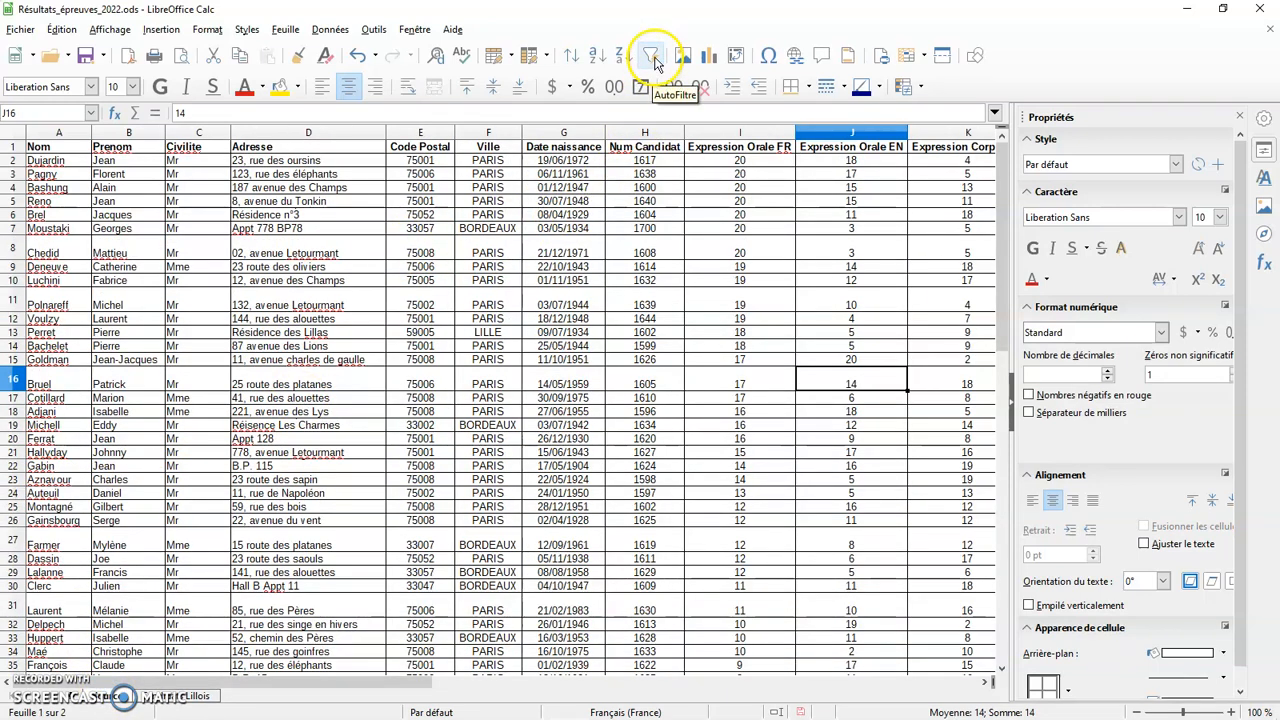
click(345, 29)
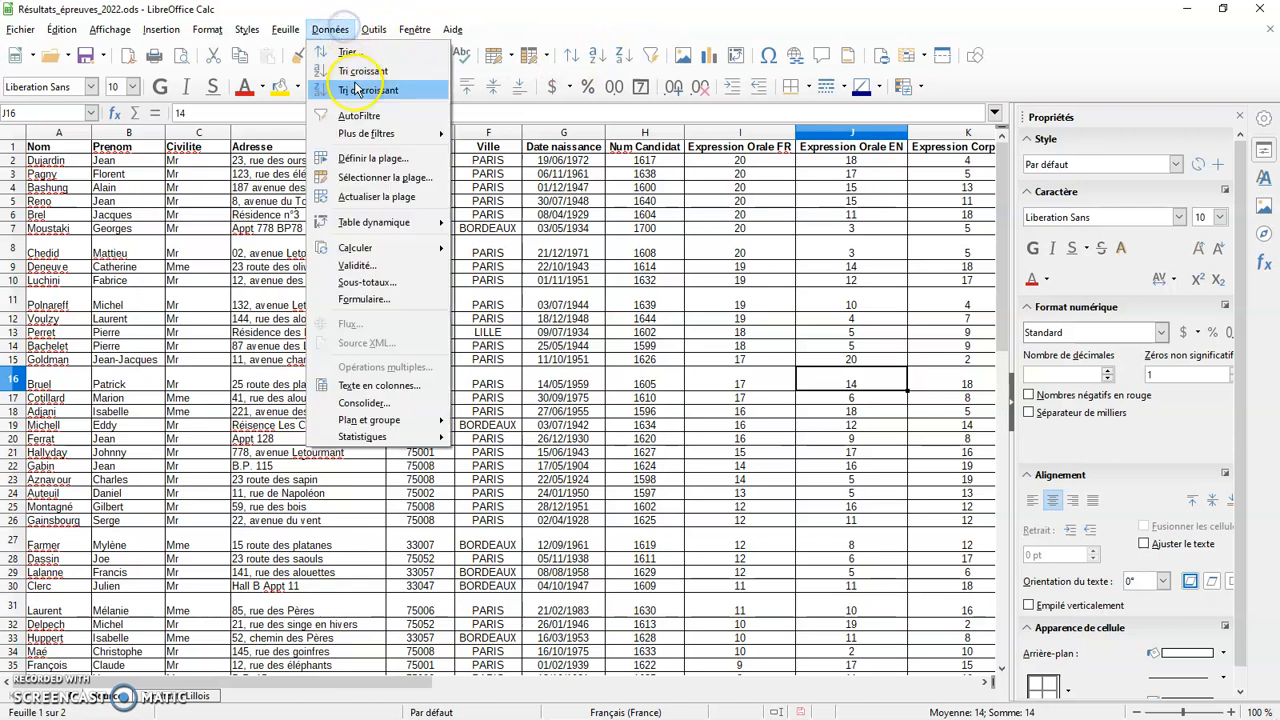
click(358, 115)
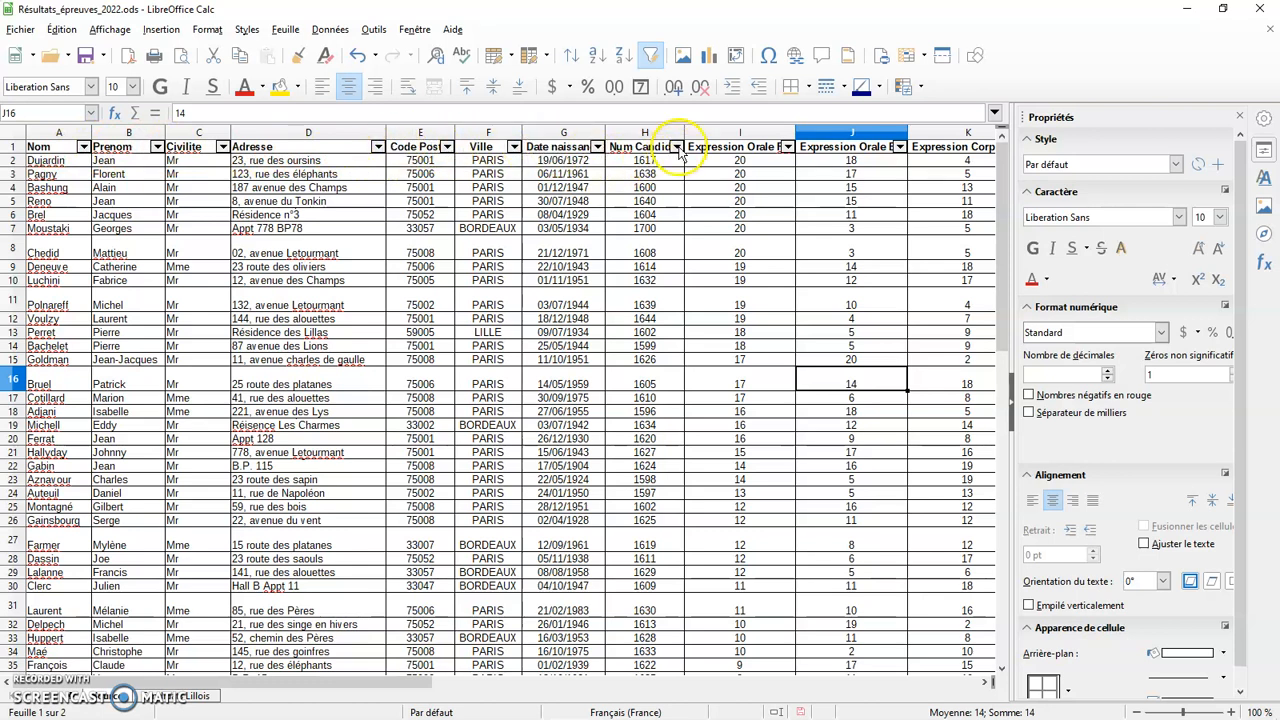
- Sort the candidates by Expression Orale FR in ascending order with the AutoFilter and review the sorted rows
click(788, 147)
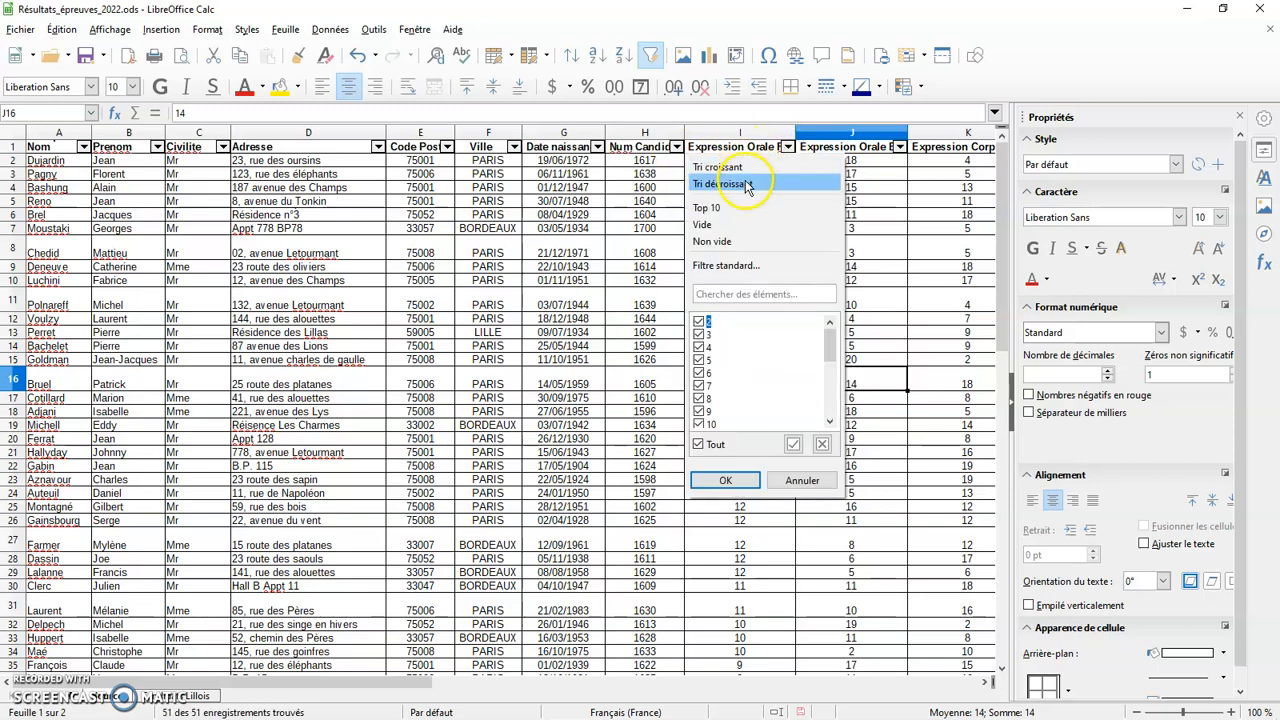
click(745, 168)
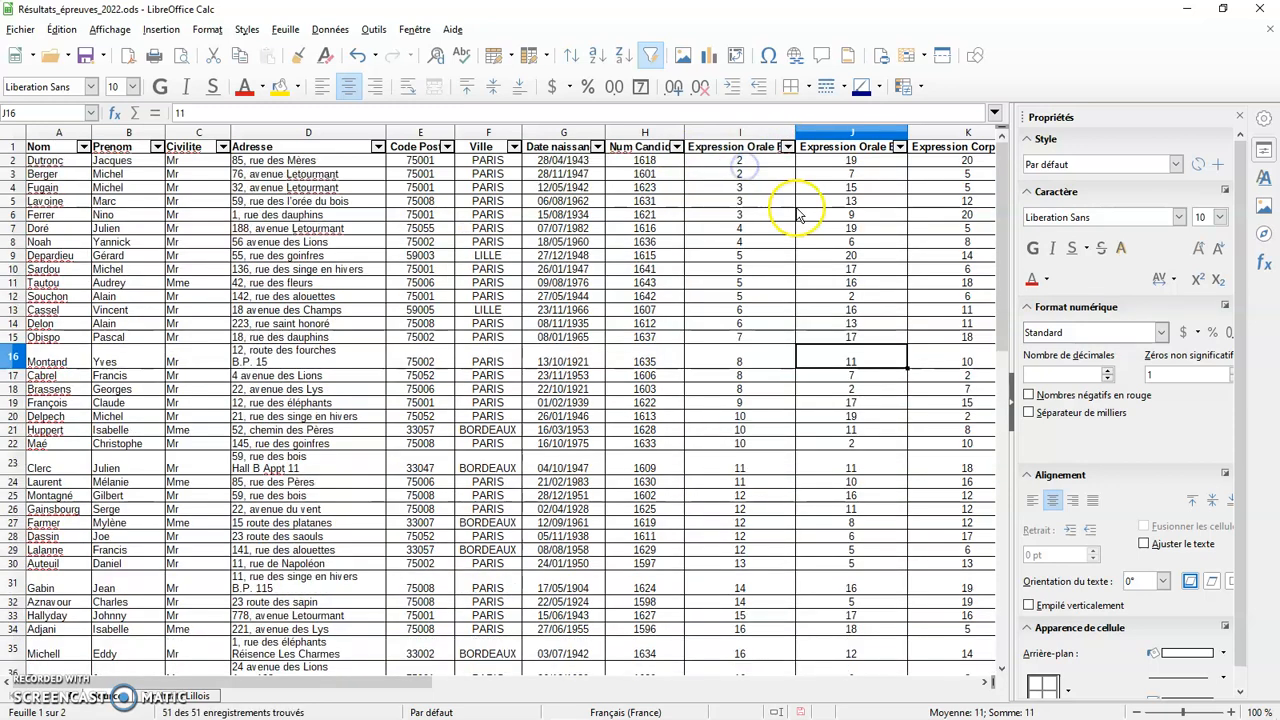
scroll(750, 366, down, 8)
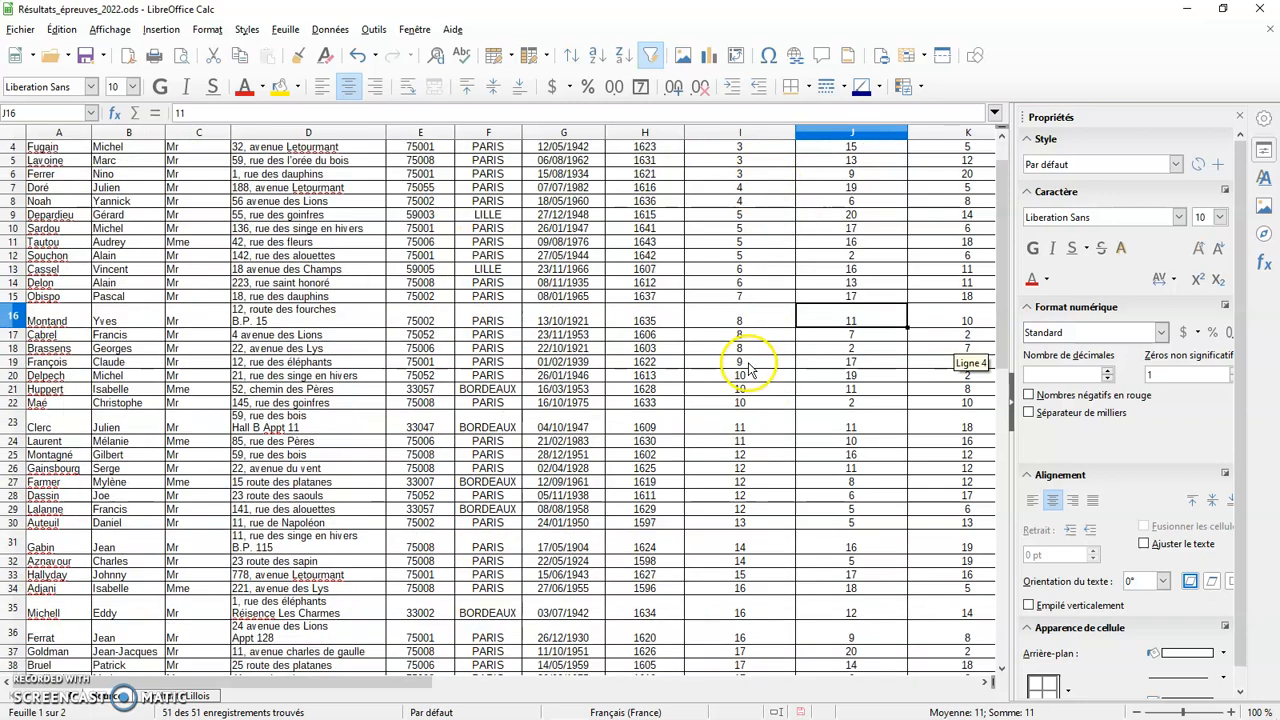
scroll(750, 370, up, 8)
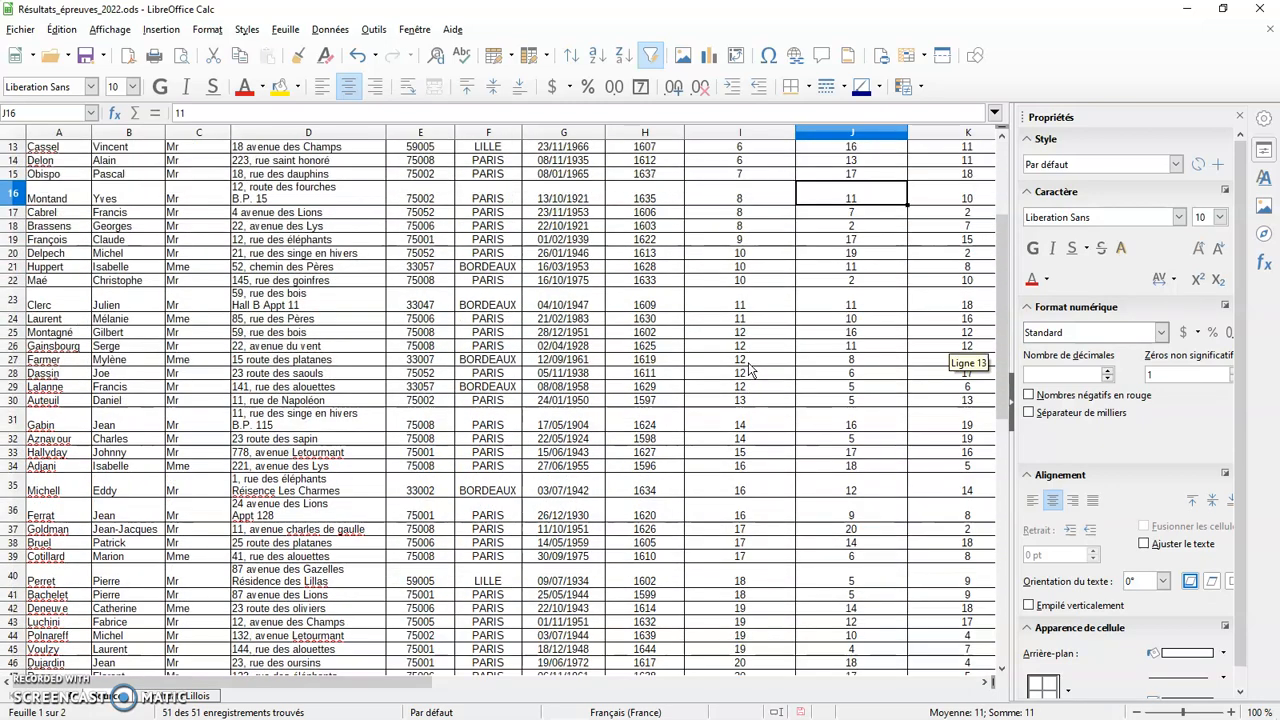
scroll(750, 370, down, 4)
scroll(750, 370, up, 4)
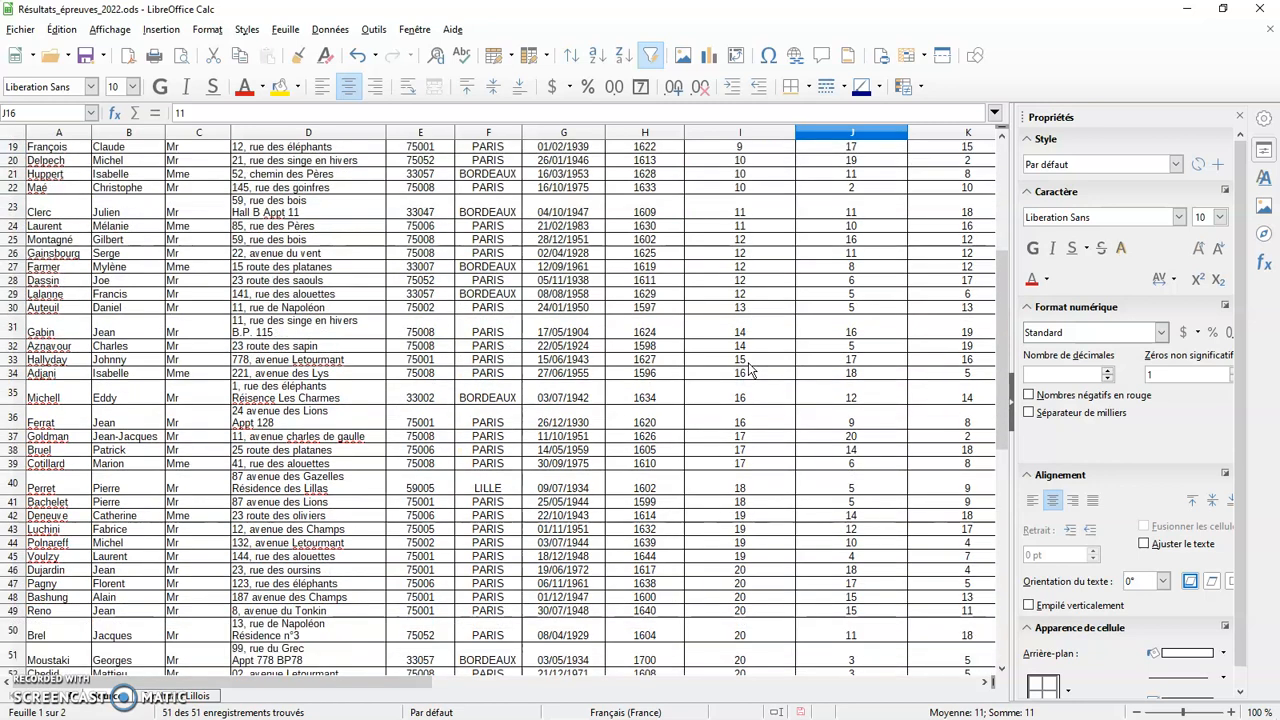
- Examine the AutoFilter choices for Expression Orale FR and Prenom, open the standard filter from Prenom, and cancel it
click(787, 147)
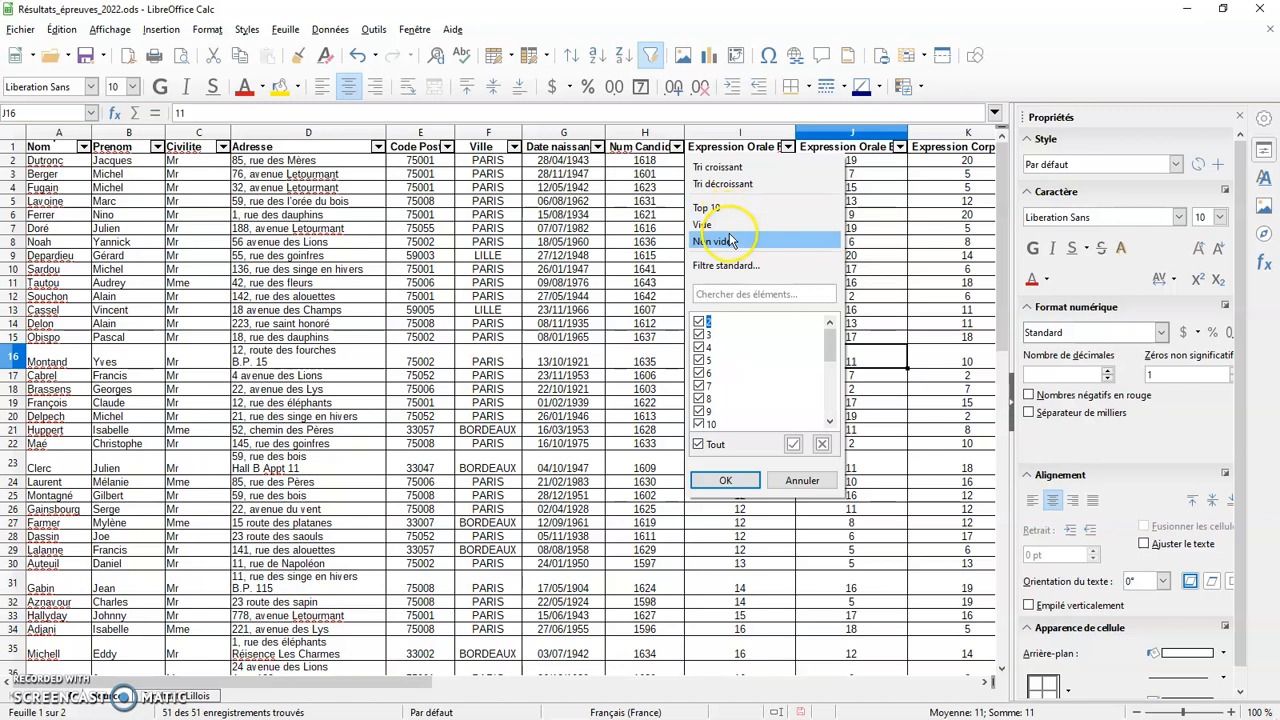
click(621, 238)
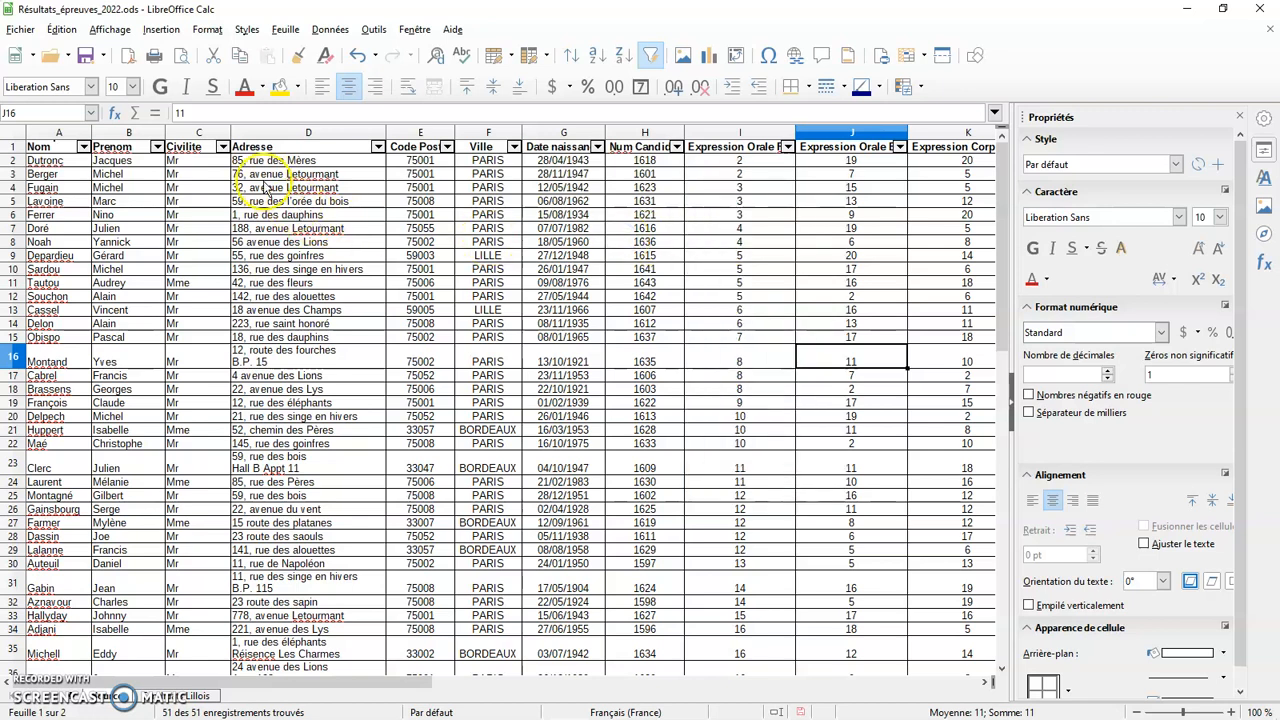
click(157, 147)
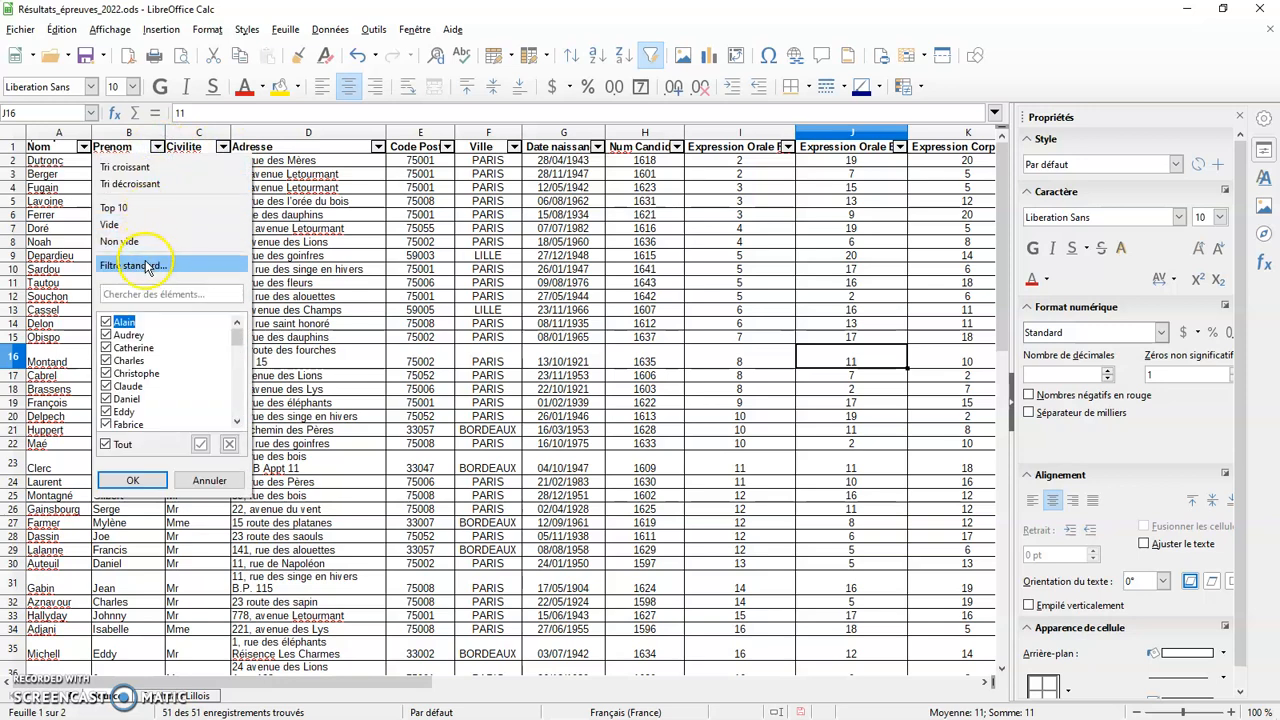
click(147, 266)
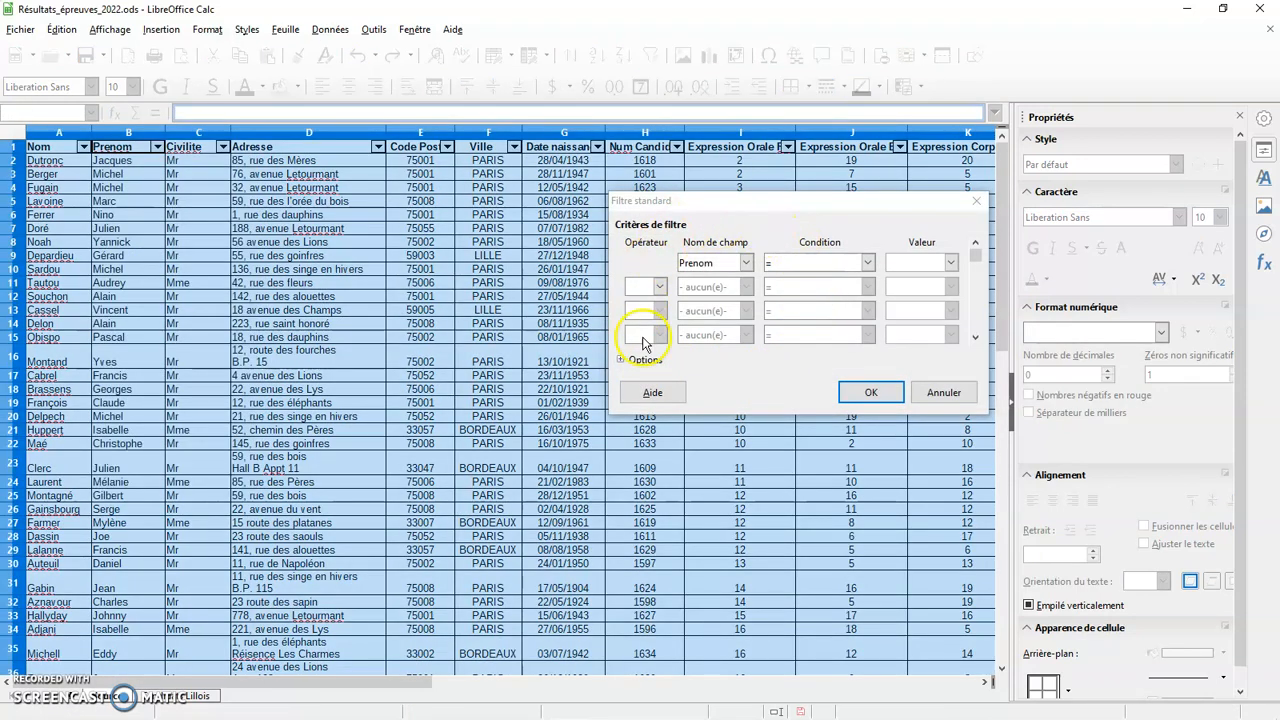
drag(784, 206, 763, 305)
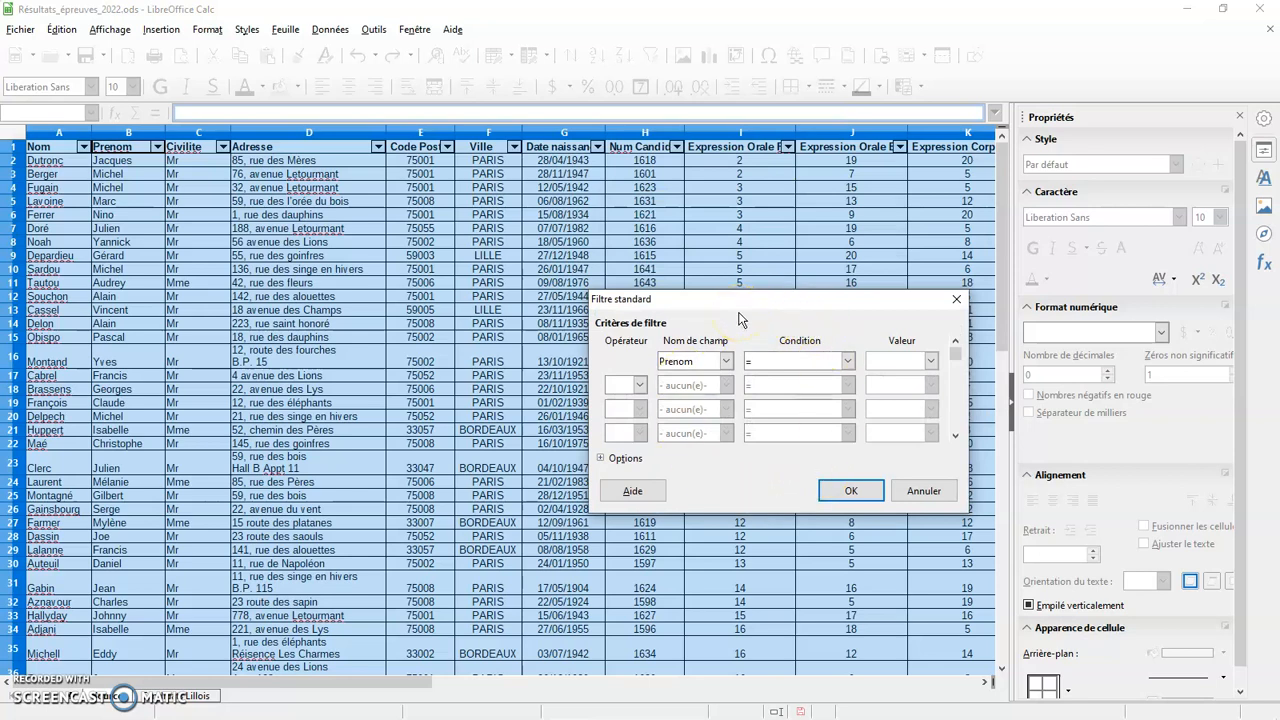
click(921, 490)
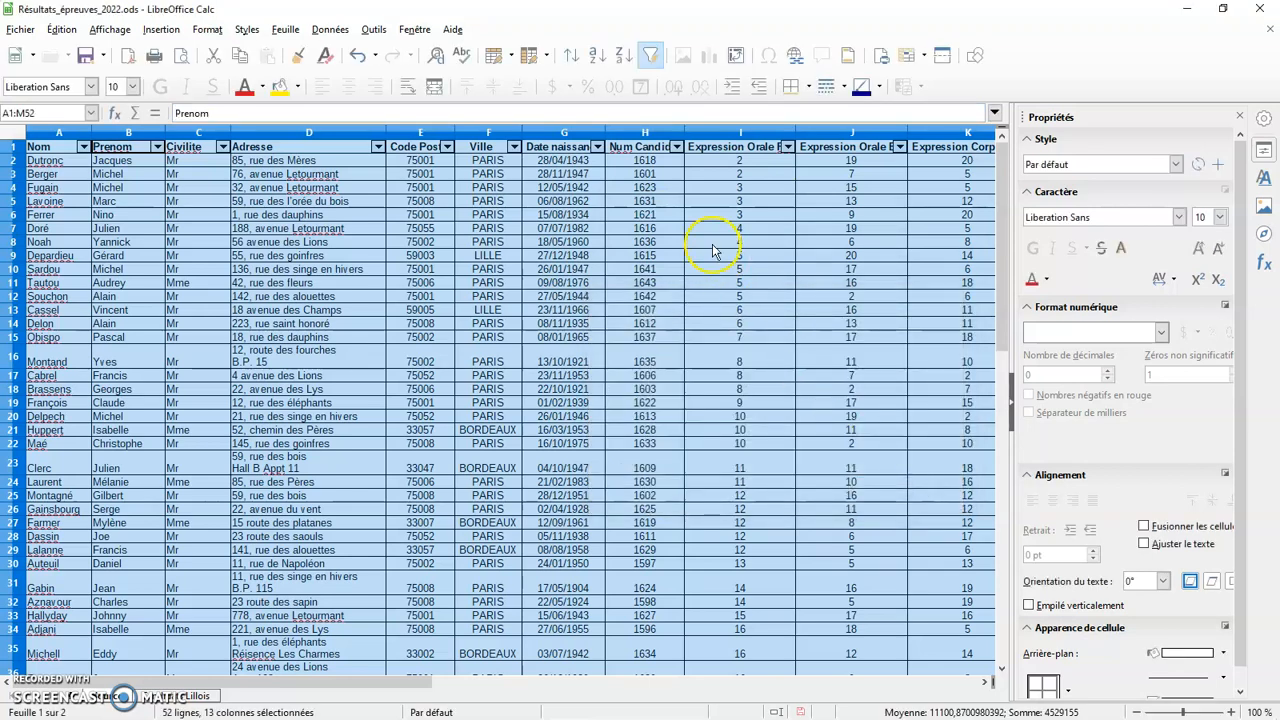
- Turn off the AutoFilter and return to the full candidate table
click(651, 55)
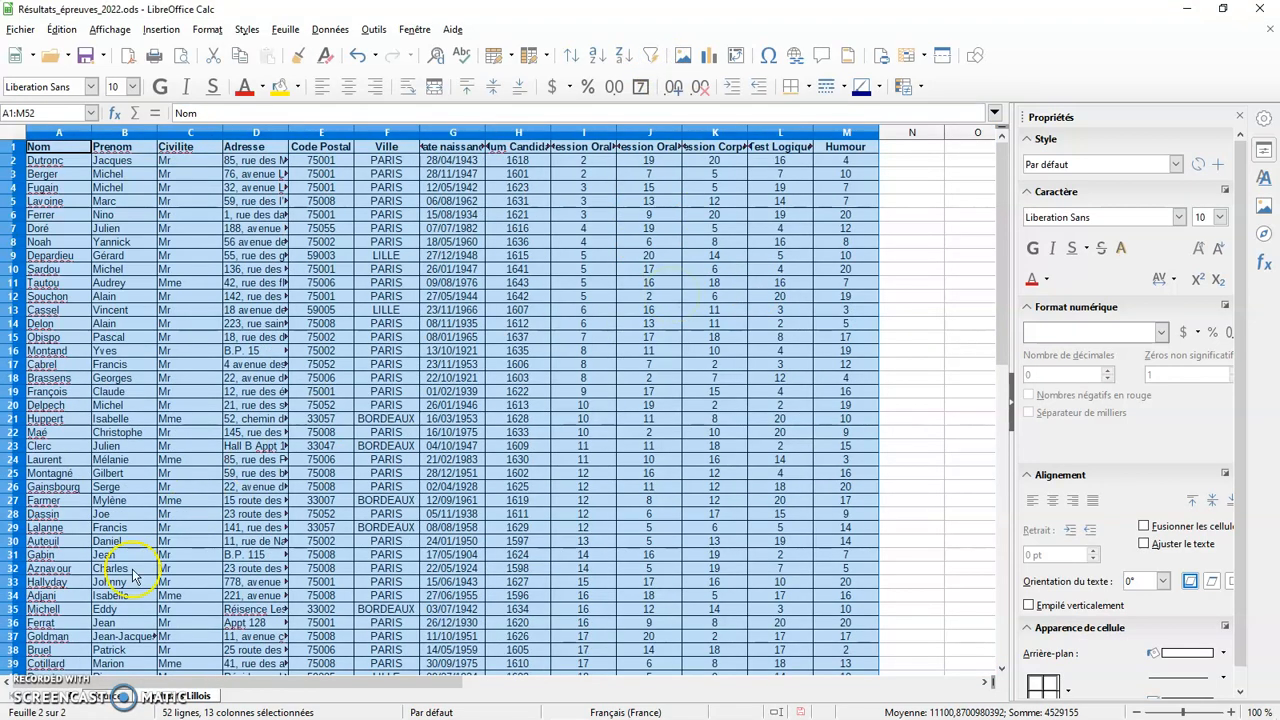
click(105, 695)
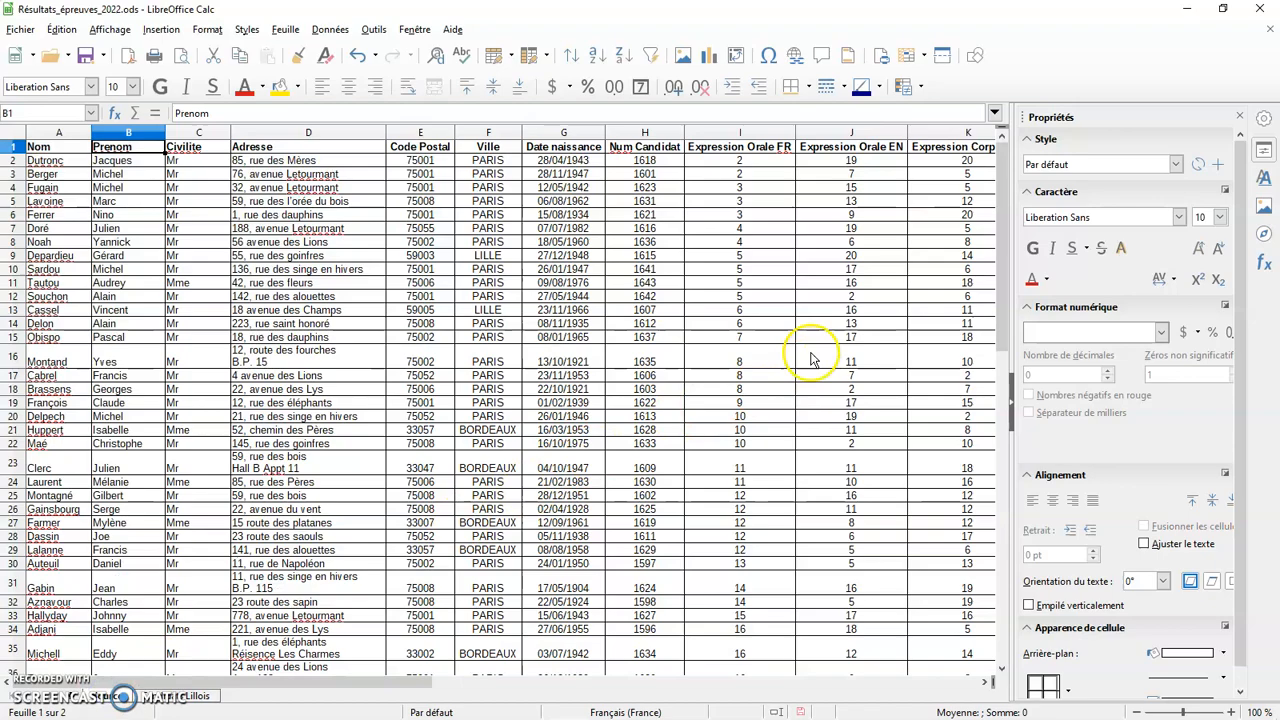